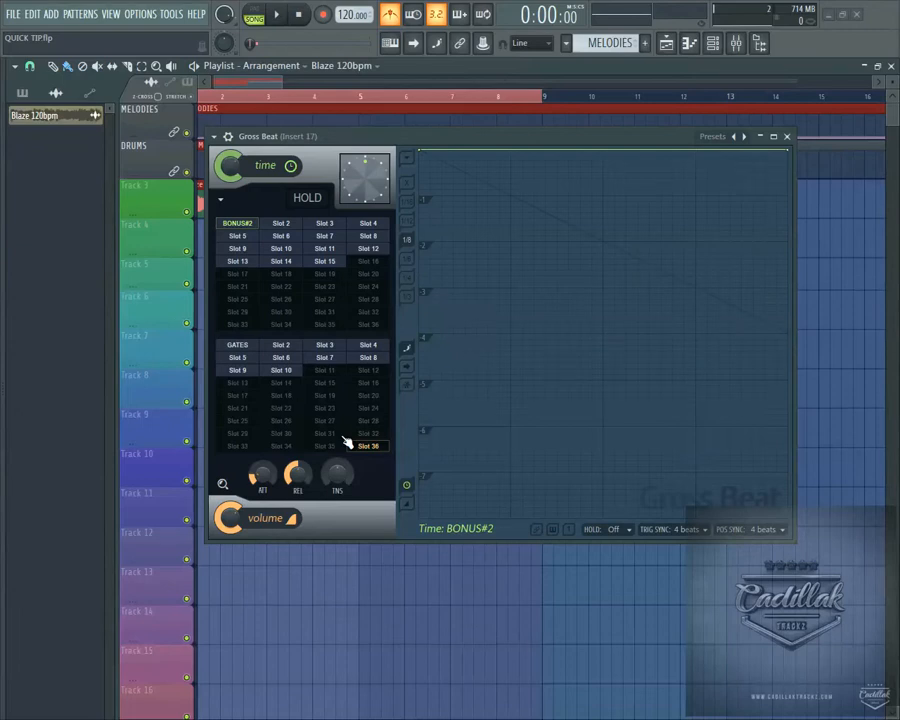
{"action": "left_click_drag", "start_coordinate": [514, 141], "coordinate": [545, 247]}
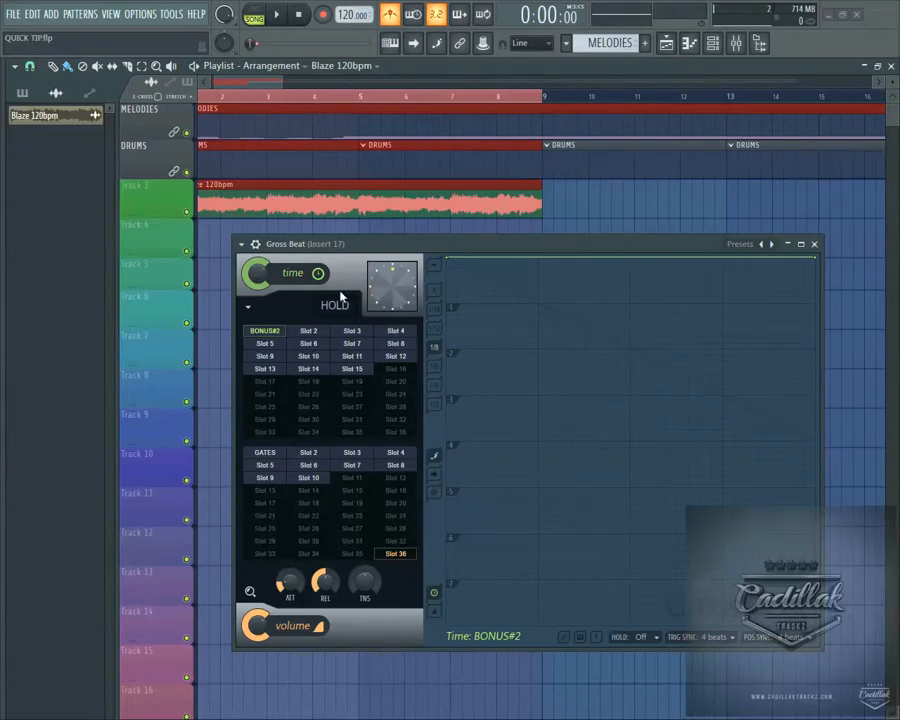
{"action": "left_click_drag", "start_coordinate": [453, 258], "coordinate": [447, 198]}
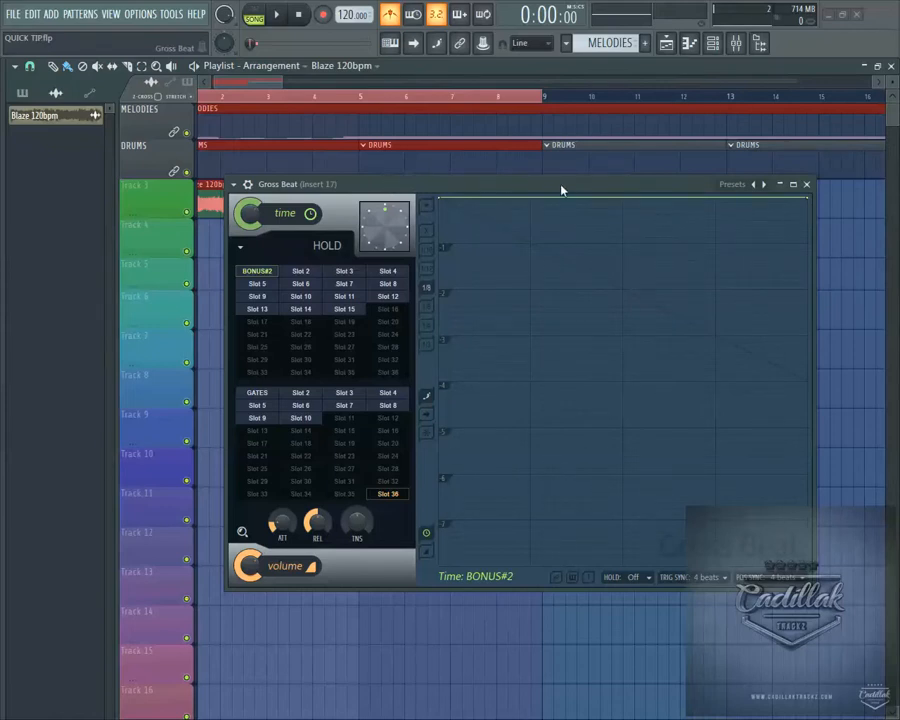
{"action": "left_click_drag", "start_coordinate": [530, 188], "coordinate": [515, 206]}
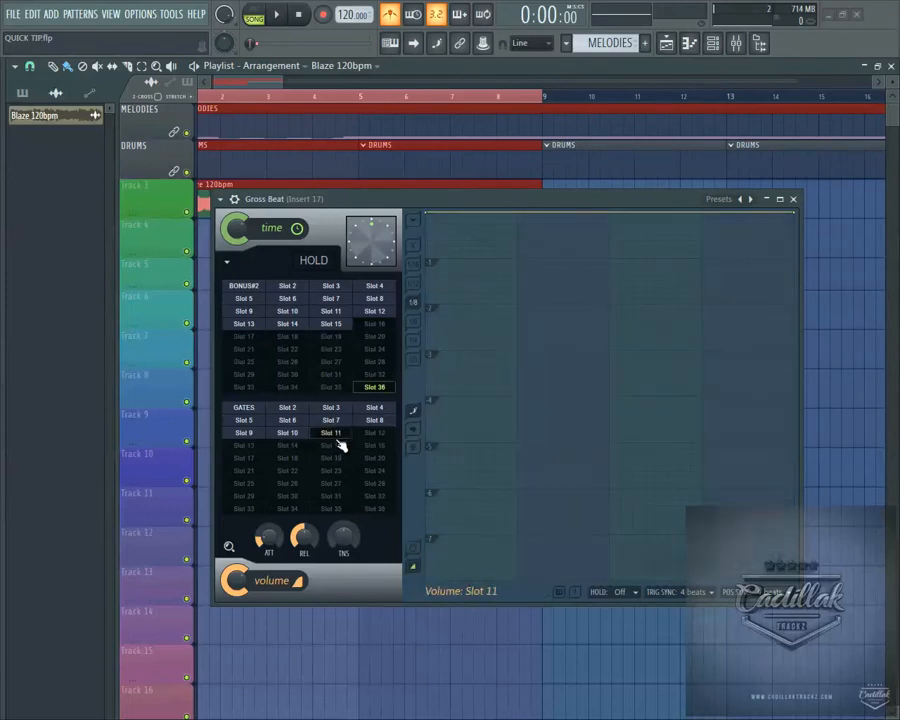
Step: Look through Gross Beat's volume slots from GATES to Slot 36, comparing the filled envelopes with the empty slots
{"action": "left_click", "coordinate": [243, 413]}
{"action": "scroll", "coordinate": [243, 414], "scroll_direction": "down", "scroll_amount": 7}
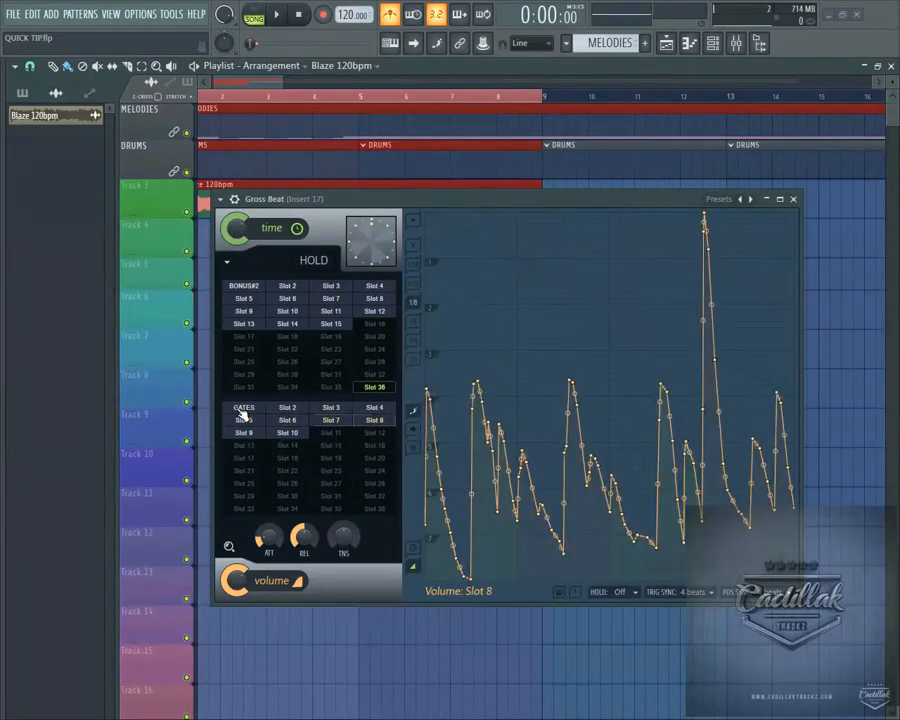
{"action": "scroll", "coordinate": [243, 414], "scroll_direction": "up", "scroll_amount": 3}
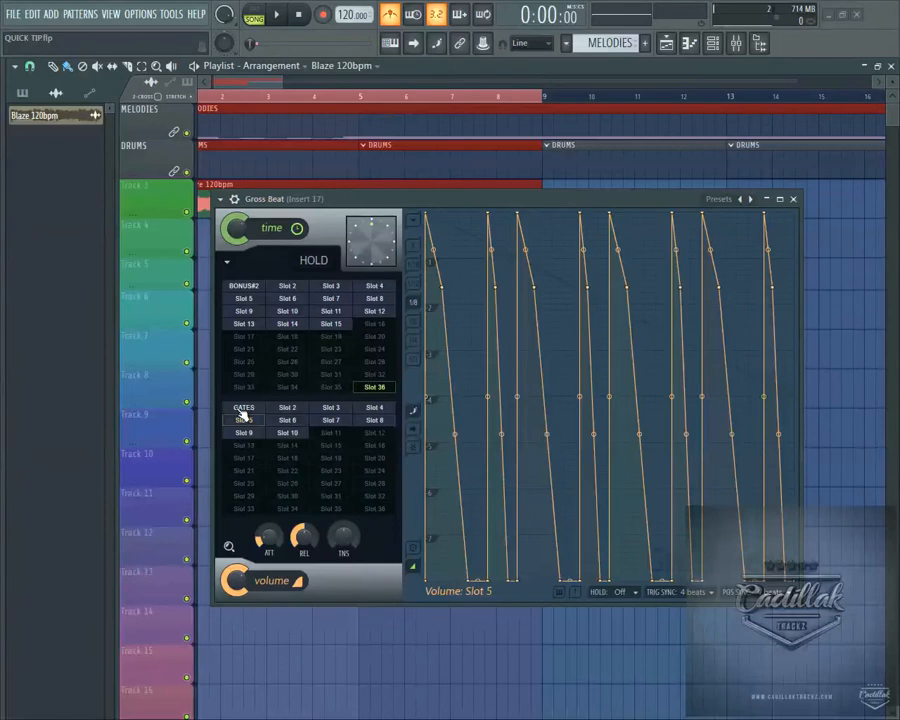
{"action": "scroll", "coordinate": [242, 415], "scroll_direction": "down", "scroll_amount": 11}
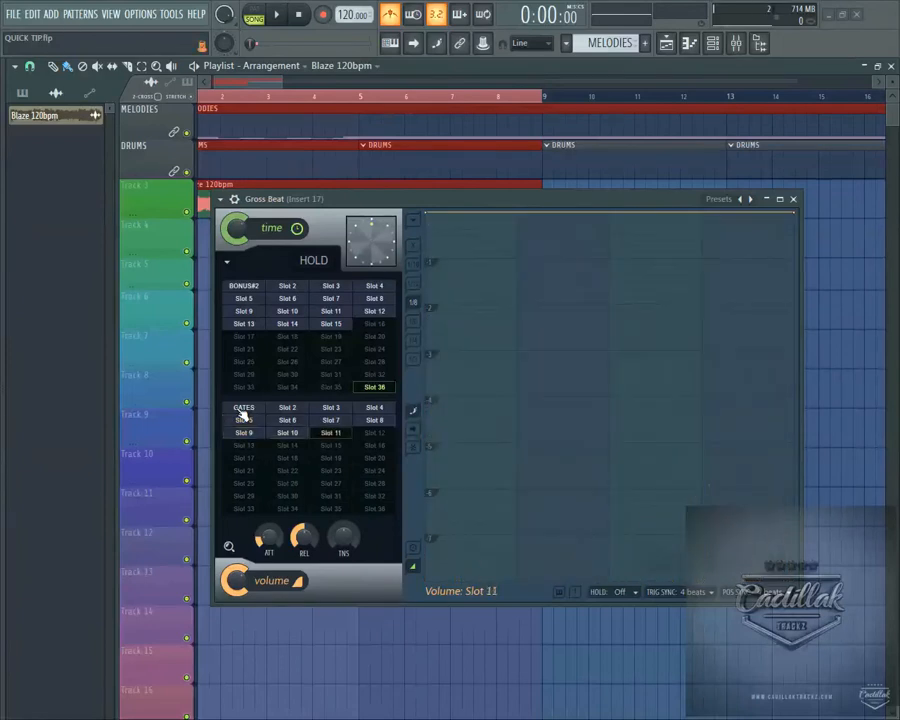
{"action": "scroll", "coordinate": [242, 415], "scroll_direction": "down", "scroll_amount": 4}
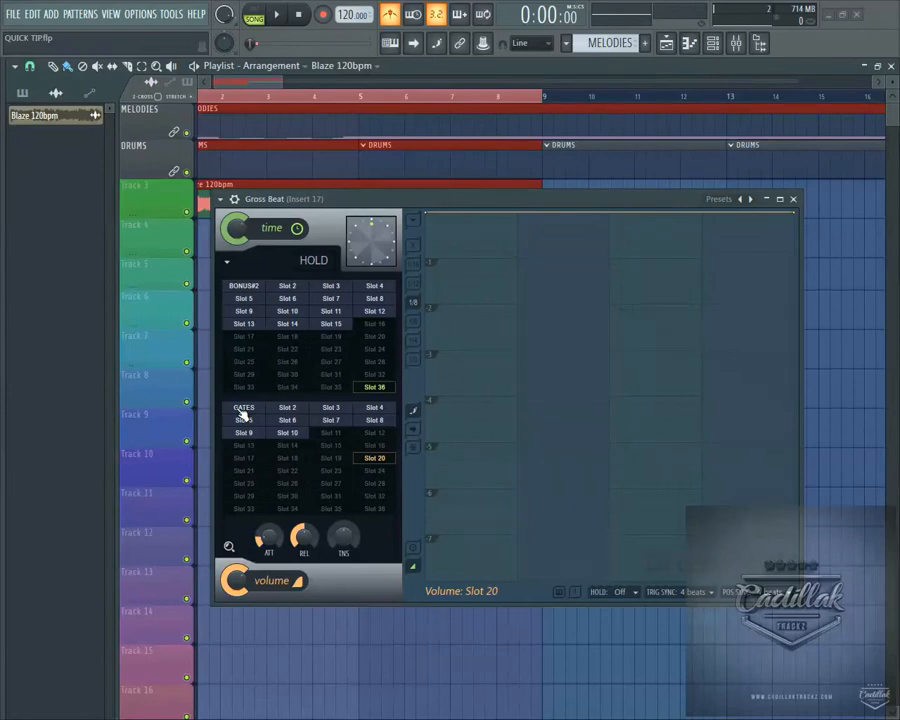
{"action": "scroll", "coordinate": [242, 415], "scroll_direction": "down", "scroll_amount": 16}
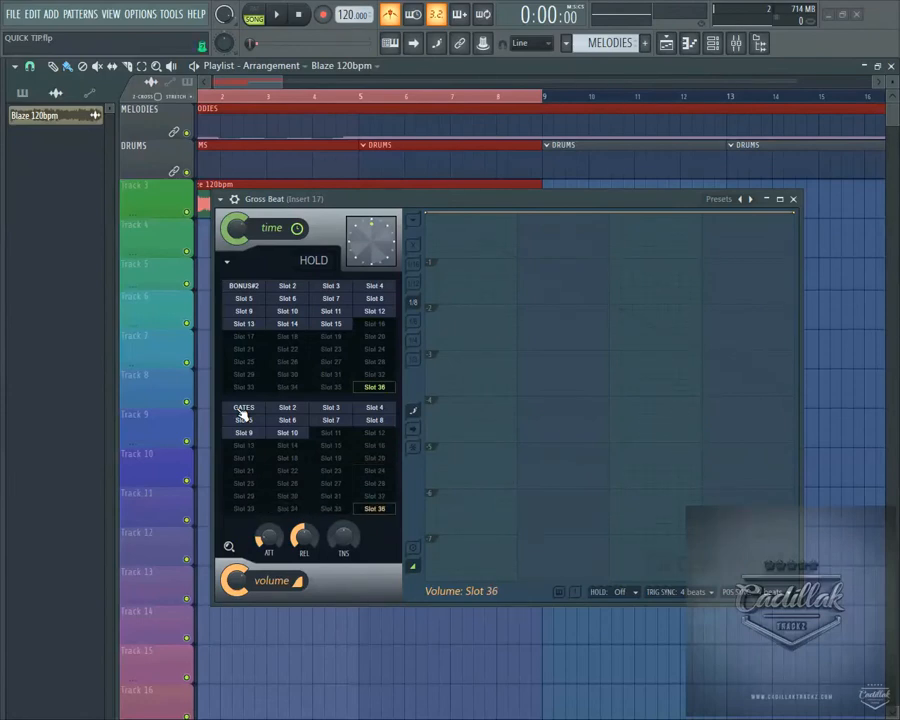
{"action": "scroll", "coordinate": [242, 415], "scroll_direction": "up", "scroll_amount": 1}
{"action": "scroll", "coordinate": [242, 415], "scroll_direction": "down", "scroll_amount": 1}
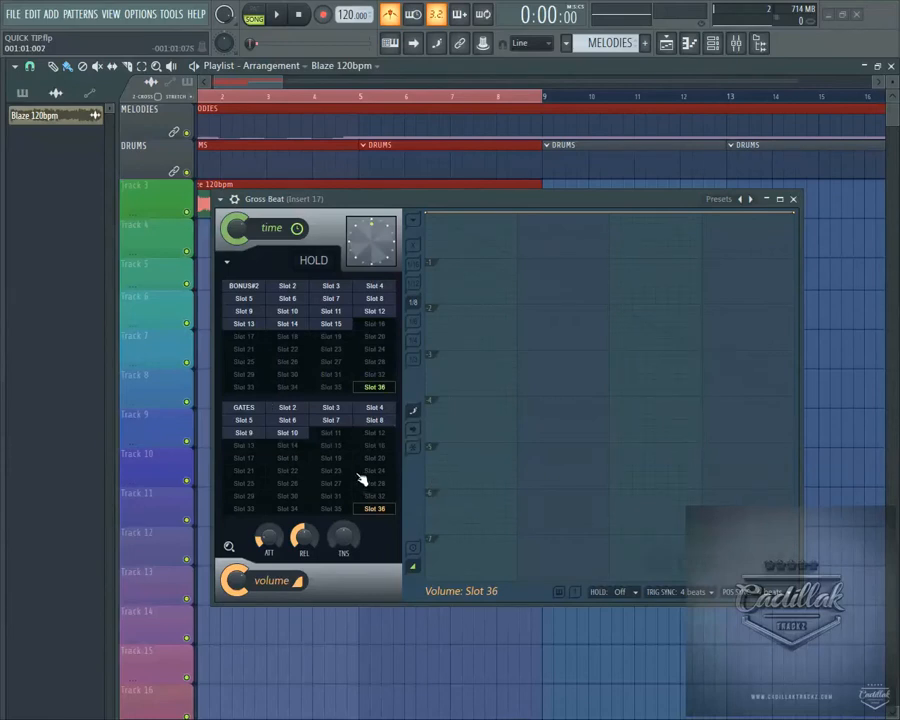
{"action": "scroll", "coordinate": [362, 480], "scroll_direction": "down", "scroll_amount": 1}
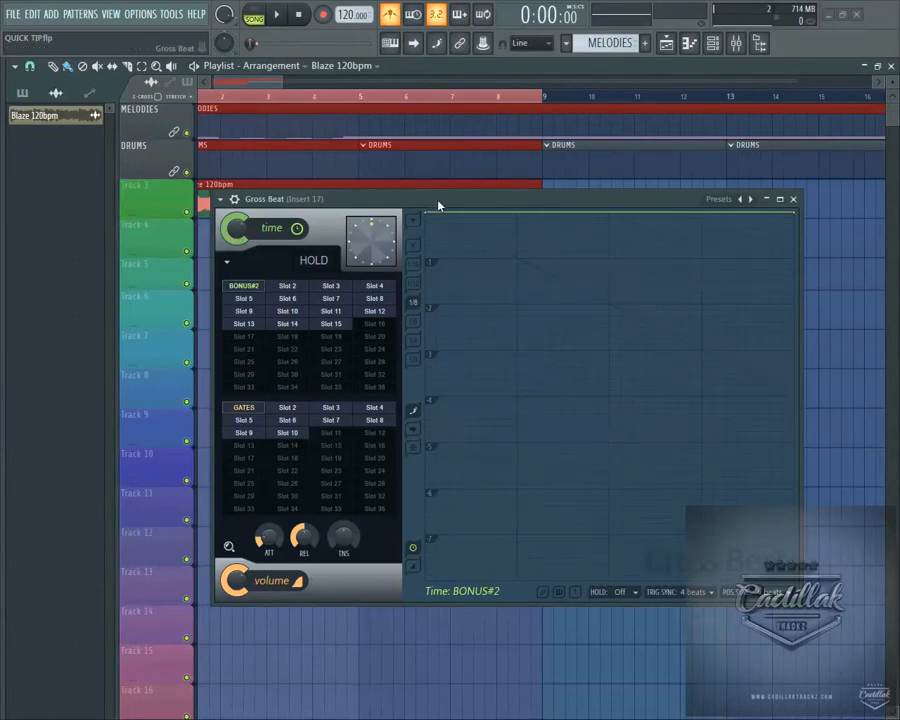
Step: Uncover the Blaze 120bpm clip's start in the playlist and inspect the Gross Beat effect options on mixer Insert 17
{"action": "left_click_drag", "start_coordinate": [438, 206], "coordinate": [426, 281]}
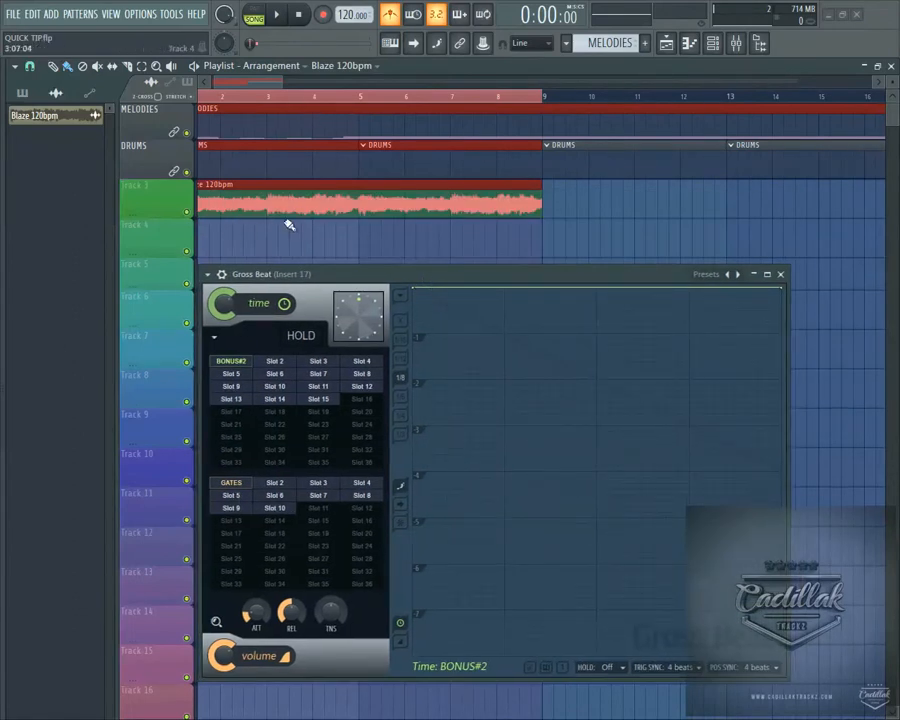
{"action": "left_click_drag", "start_coordinate": [267, 84], "coordinate": [175, 94]}
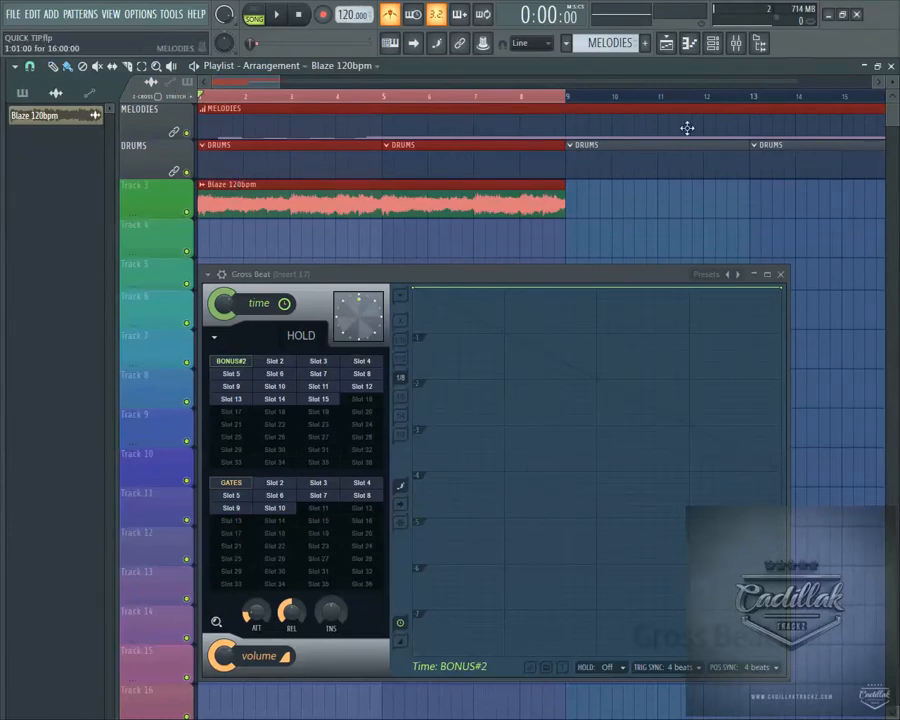
{"action": "left_click", "coordinate": [737, 43]}
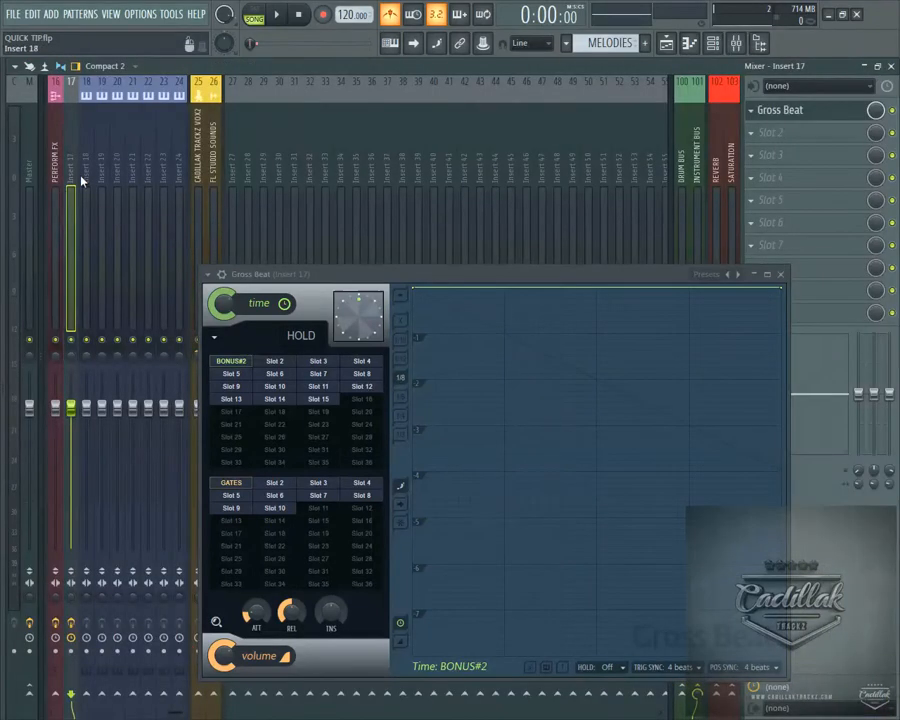
{"action": "left_click", "coordinate": [750, 111]}
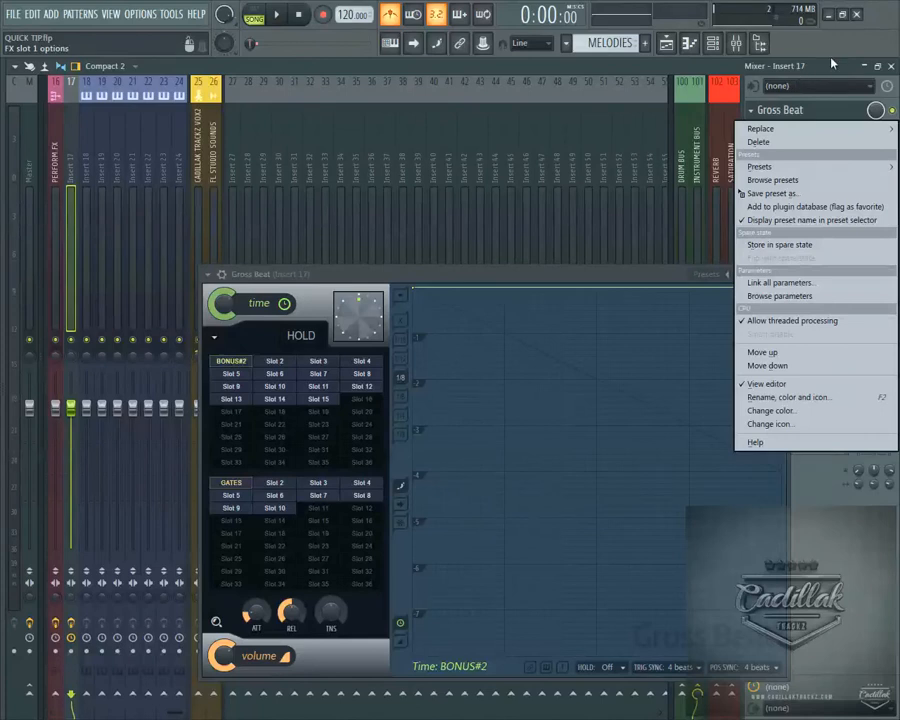
{"action": "left_click", "coordinate": [831, 63]}
{"action": "left_click_drag", "start_coordinate": [613, 279], "coordinate": [585, 172]}
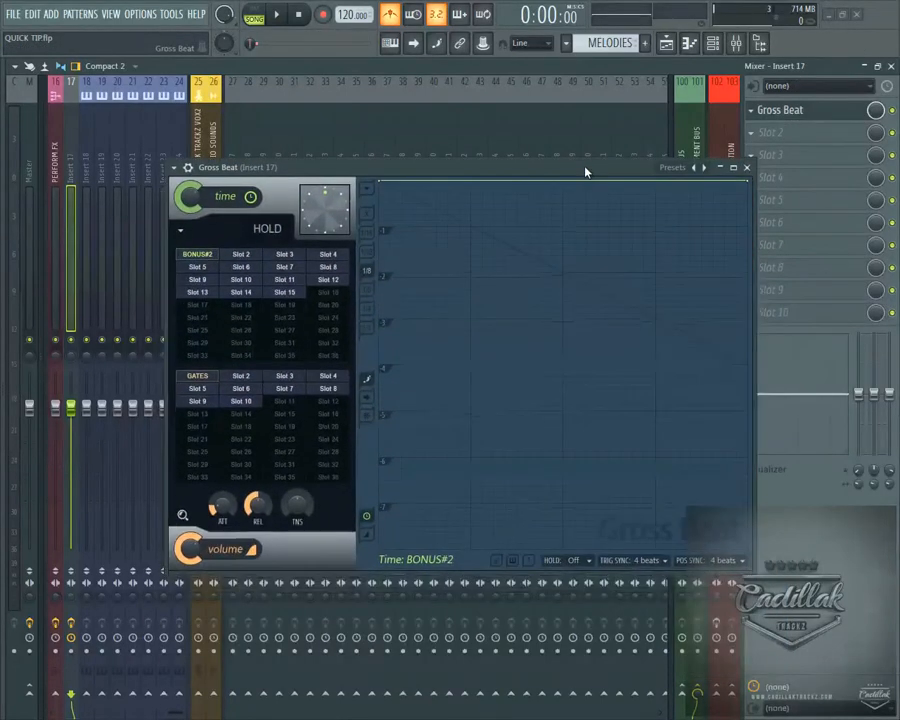
{"action": "left_click", "coordinate": [891, 66]}
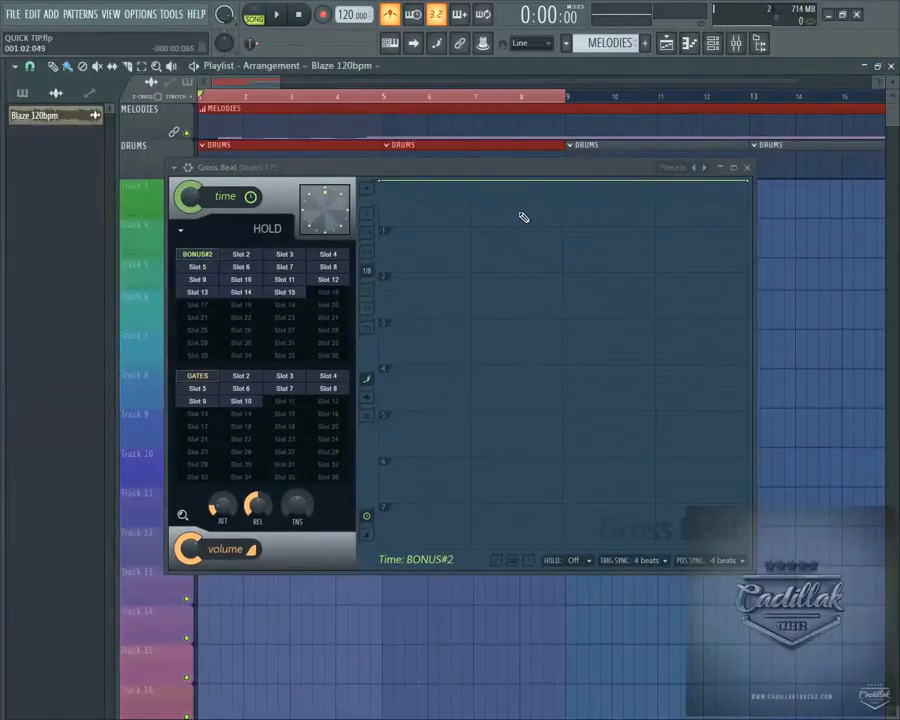
{"action": "left_click", "coordinate": [442, 168]}
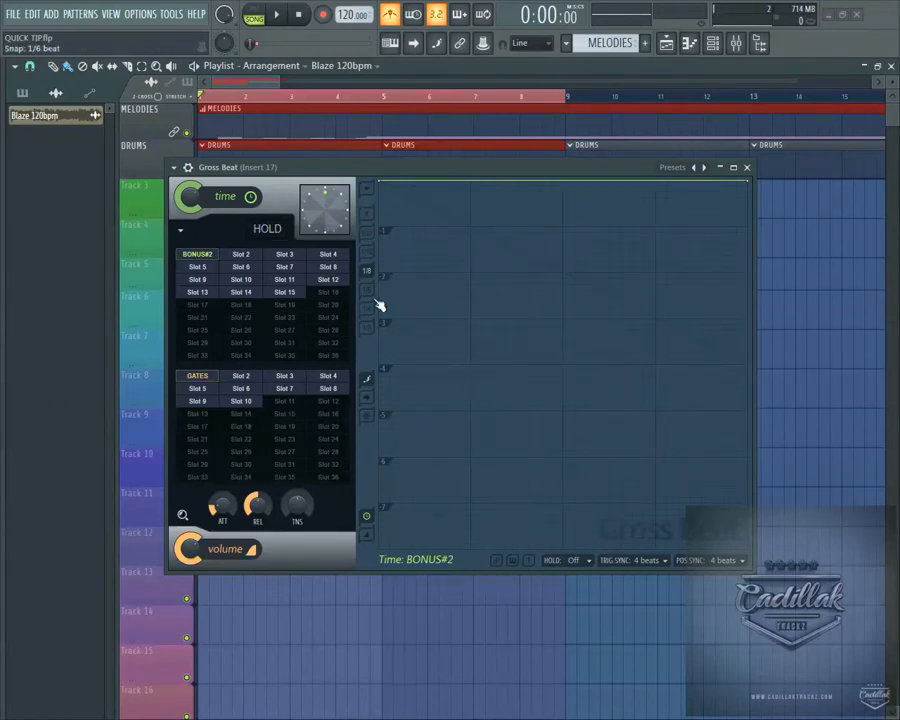
{"action": "double_click", "coordinate": [480, 165]}
{"action": "right_click", "coordinate": [485, 163]}
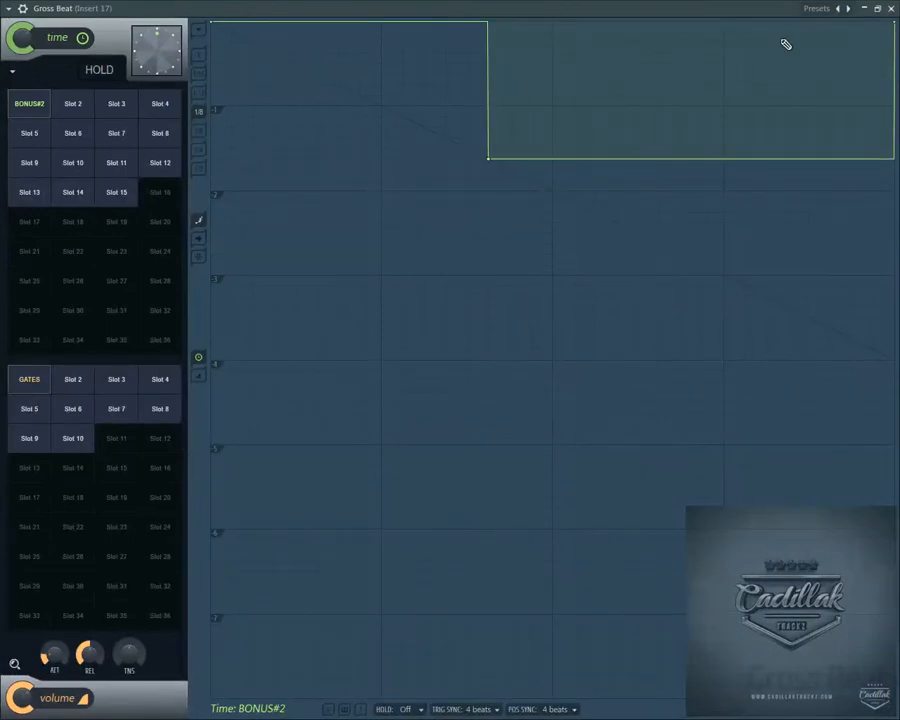
{"action": "double_click", "coordinate": [695, 9]}
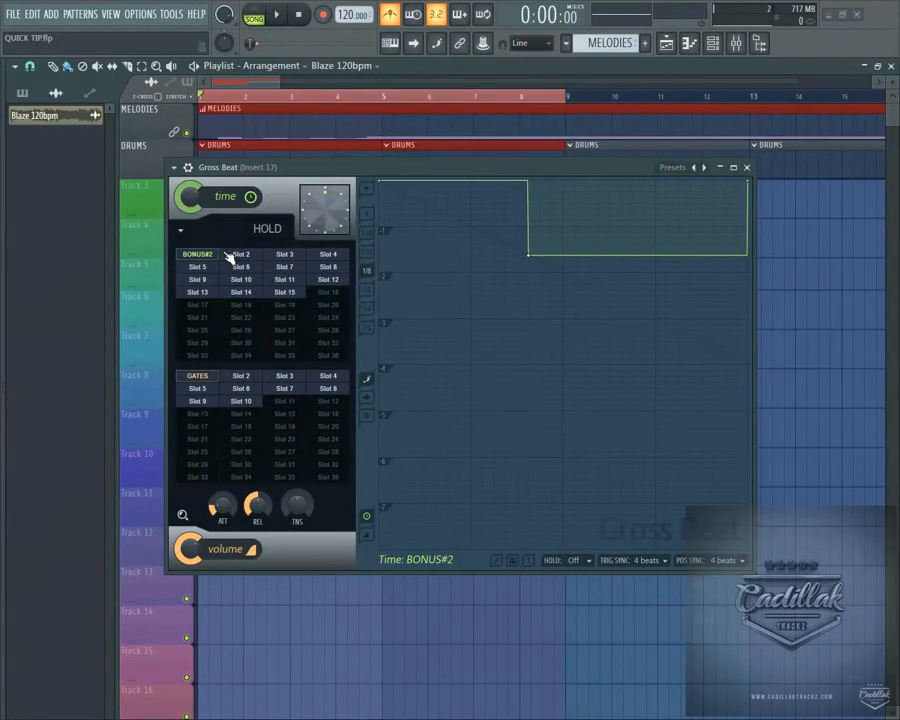
{"action": "left_click_drag", "start_coordinate": [531, 257], "coordinate": [528, 182]}
Step: Move the Gross Beat window below the Blaze 120bpm clip and briefly play the song from its start
{"action": "left_click_drag", "start_coordinate": [335, 167], "coordinate": [362, 262]}
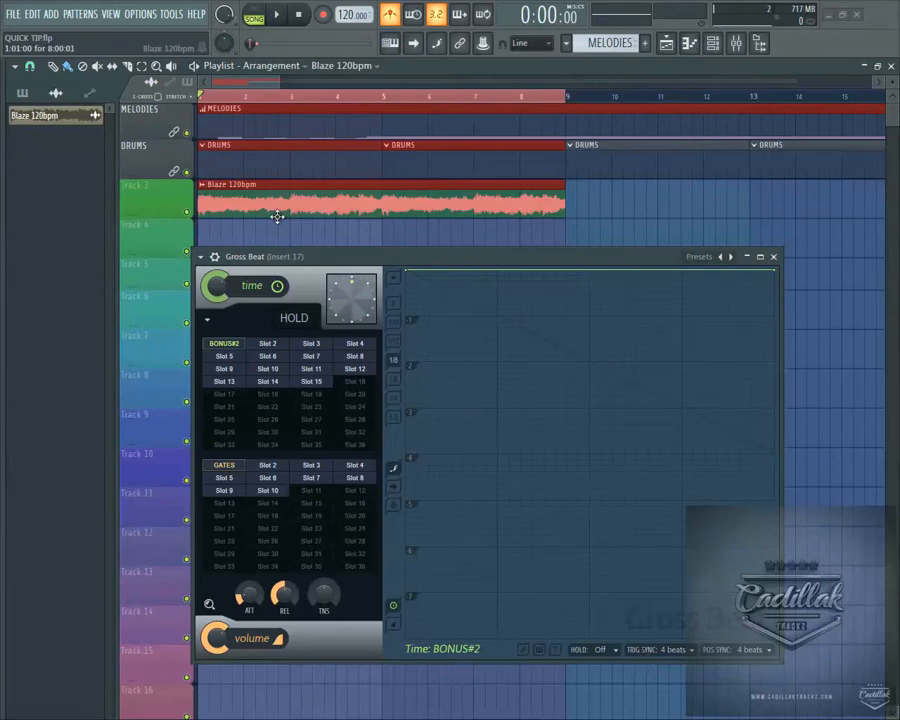
{"action": "left_click", "coordinate": [278, 15]}
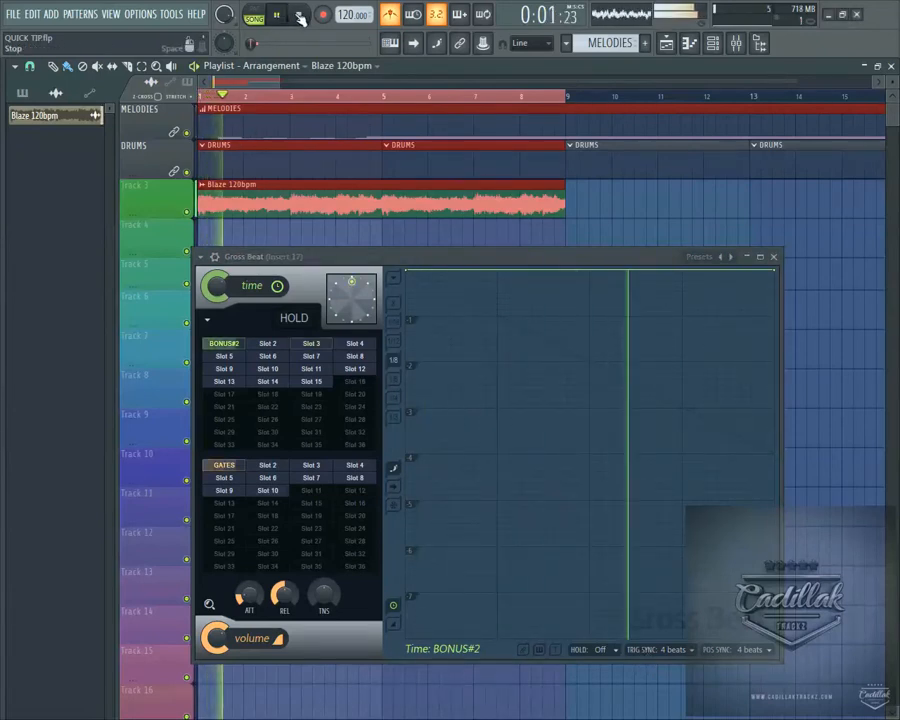
{"action": "left_click", "coordinate": [299, 16]}
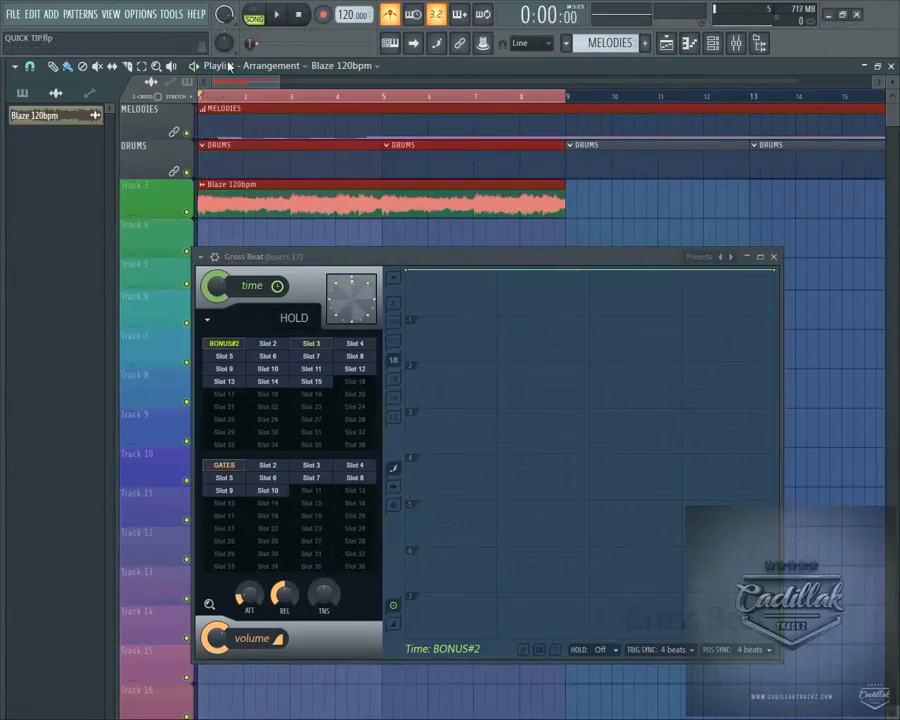
Step: Show the channel rack down to the Blaze 120bpm channel and audition the song while triggering Gross Beat time slots
{"action": "left_click", "coordinate": [689, 45]}
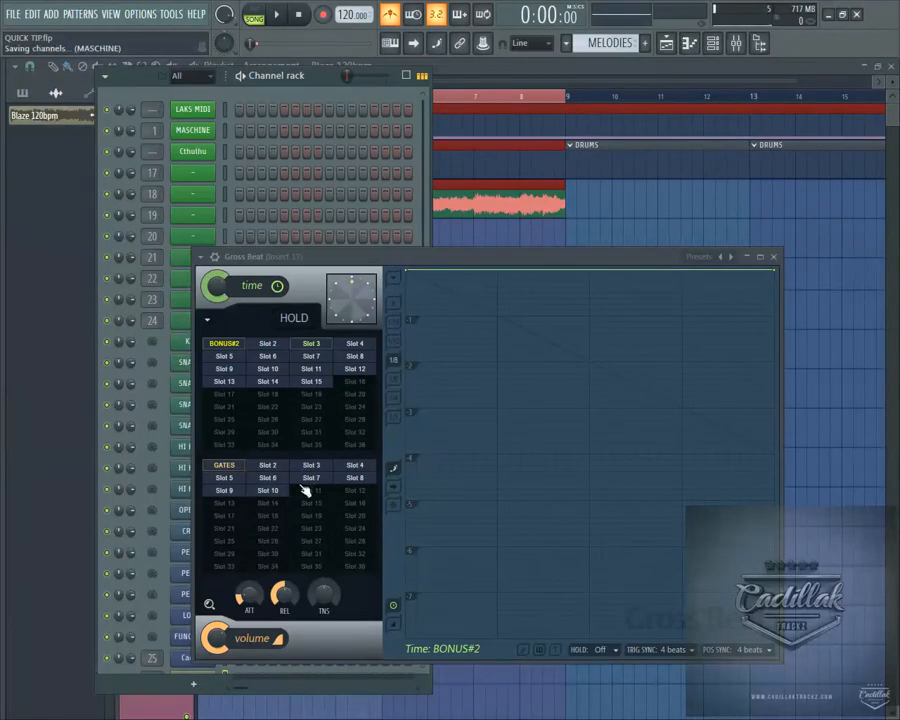
{"action": "scroll", "coordinate": [118, 565], "scroll_direction": "down", "scroll_amount": 1}
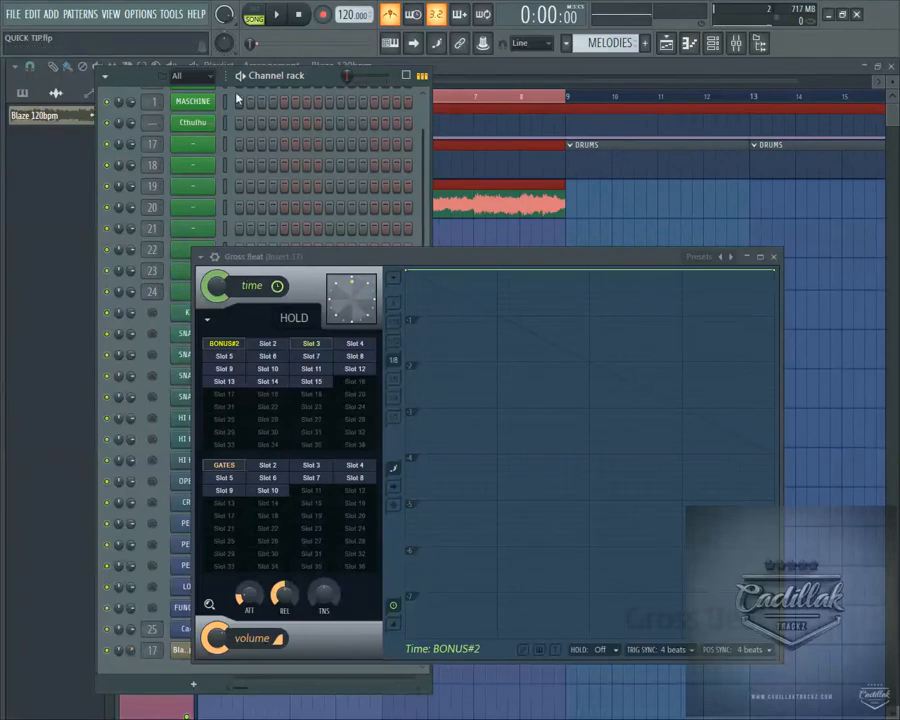
{"action": "left_click", "coordinate": [277, 14]}
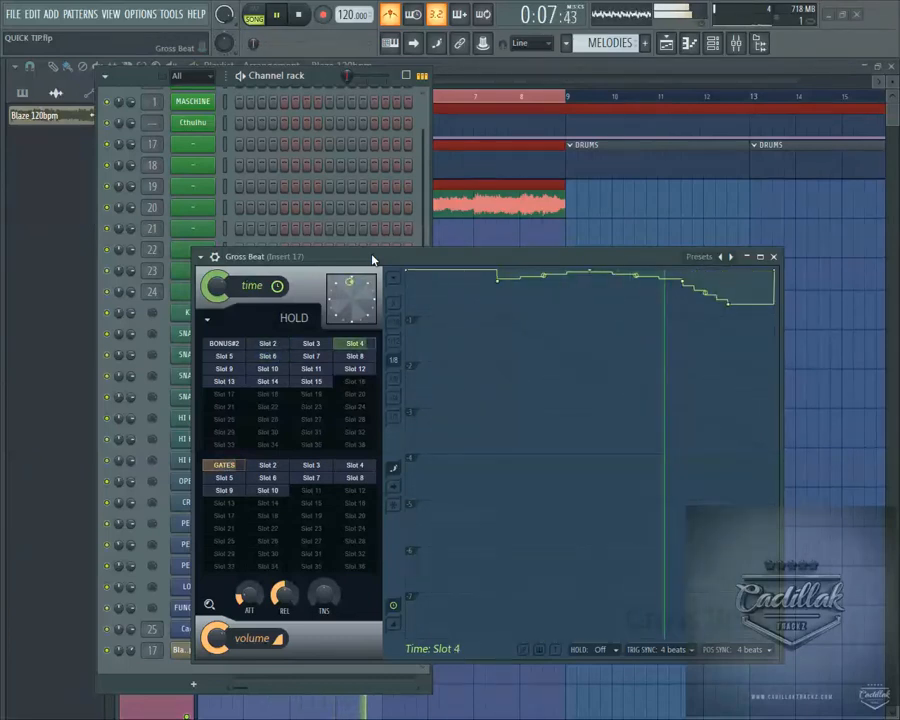
{"action": "key", "text": "space"}
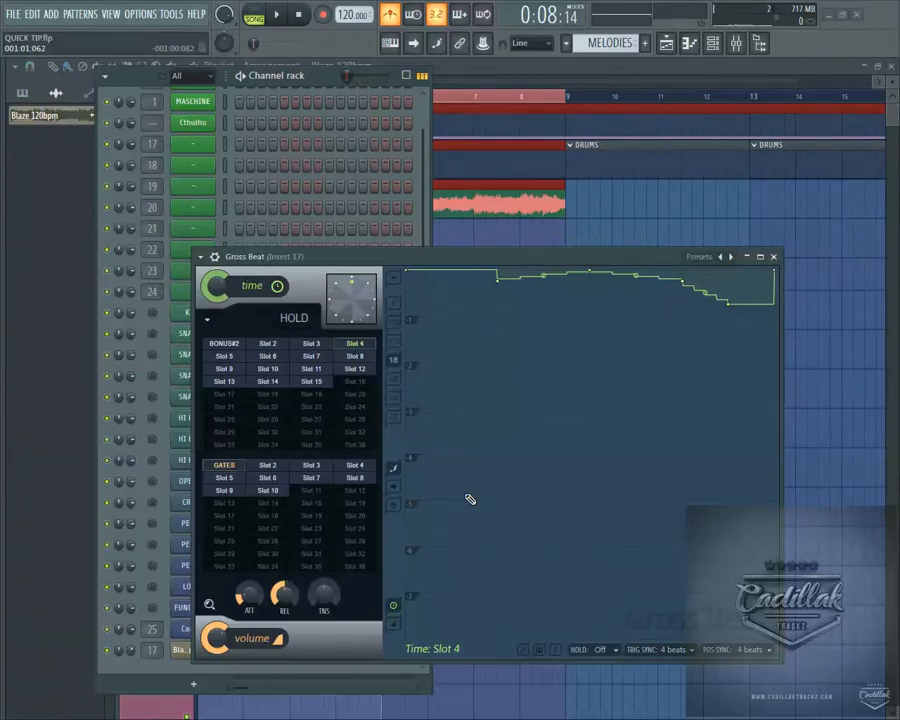
Step: Reposition Gross Beat to uncover the lower channels of the channel rack and audition the song from the beginning
{"action": "left_click_drag", "start_coordinate": [589, 257], "coordinate": [614, 196]}
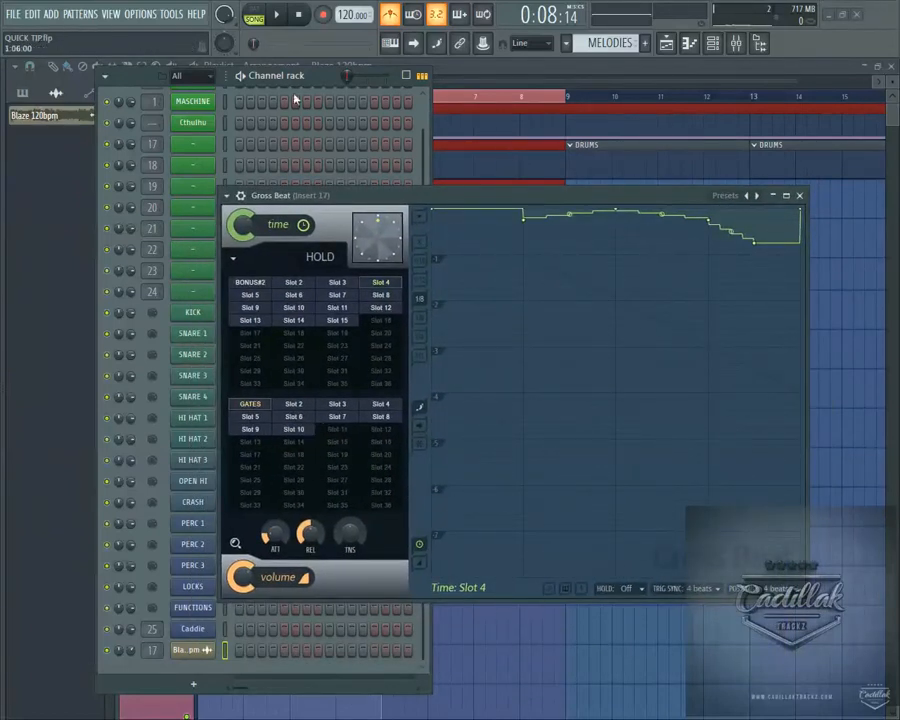
{"action": "left_click", "coordinate": [280, 16]}
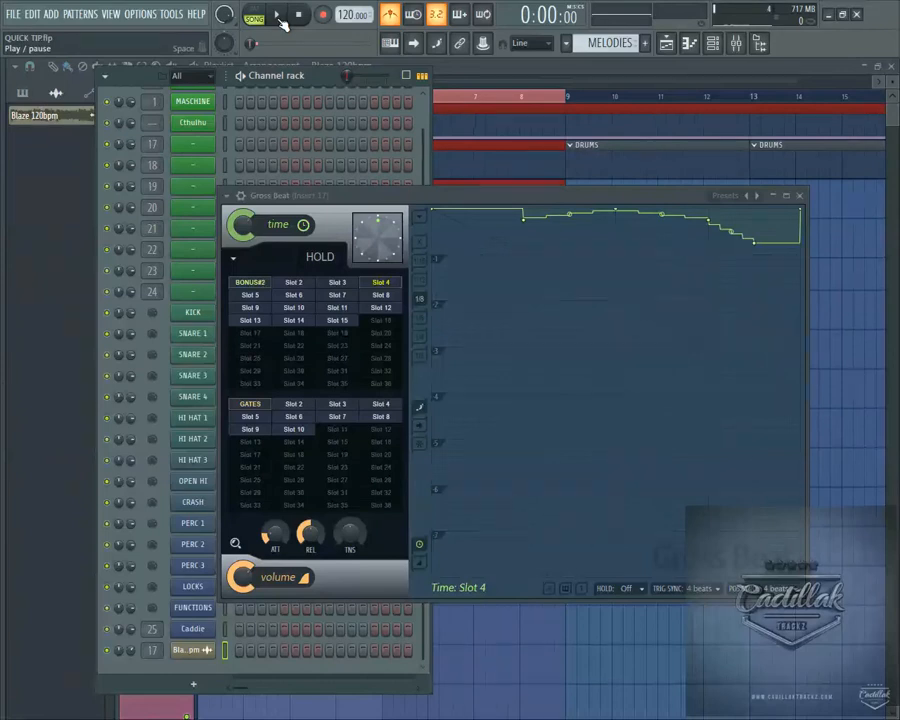
{"action": "left_click", "coordinate": [279, 16]}
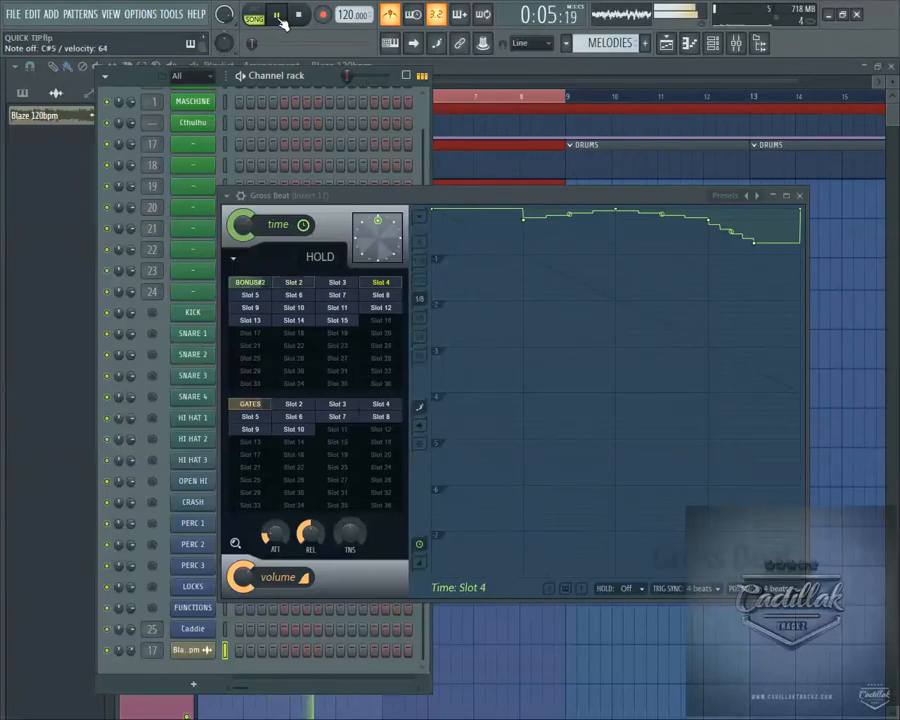
{"action": "left_click", "coordinate": [281, 16]}
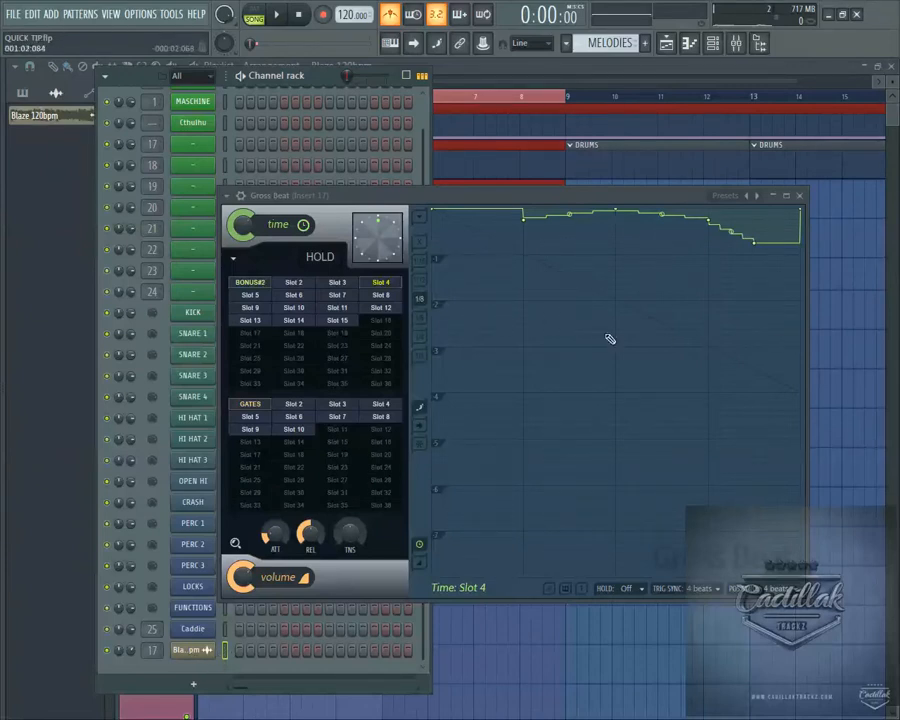
Step: Replay the song briefly, hide the channel rack to reveal the playlist, and restart playback with Gross Beat open
{"action": "left_click", "coordinate": [478, 198]}
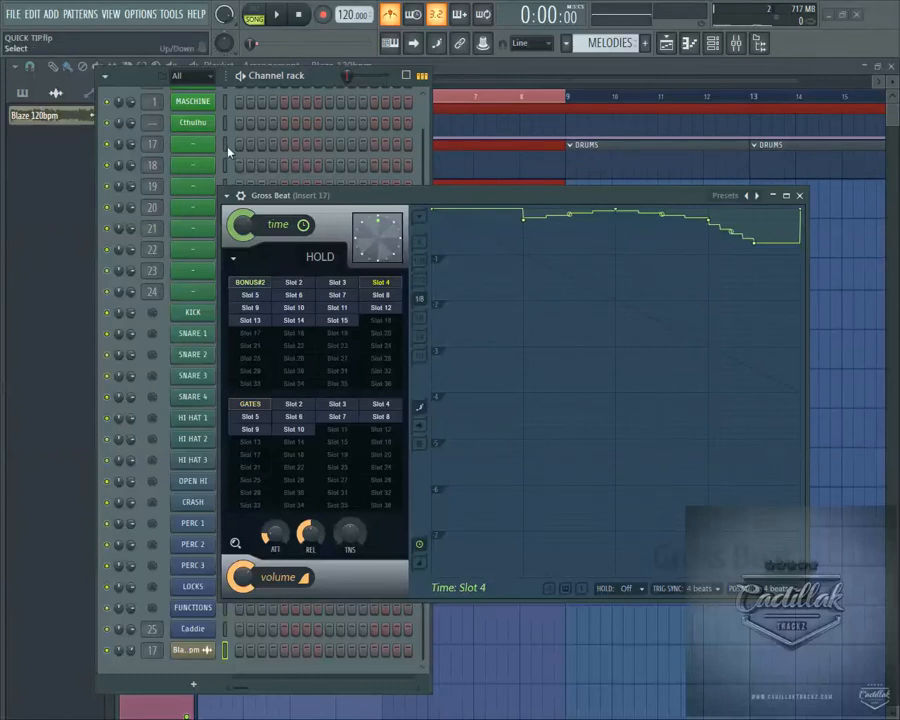
{"action": "left_click", "coordinate": [279, 15]}
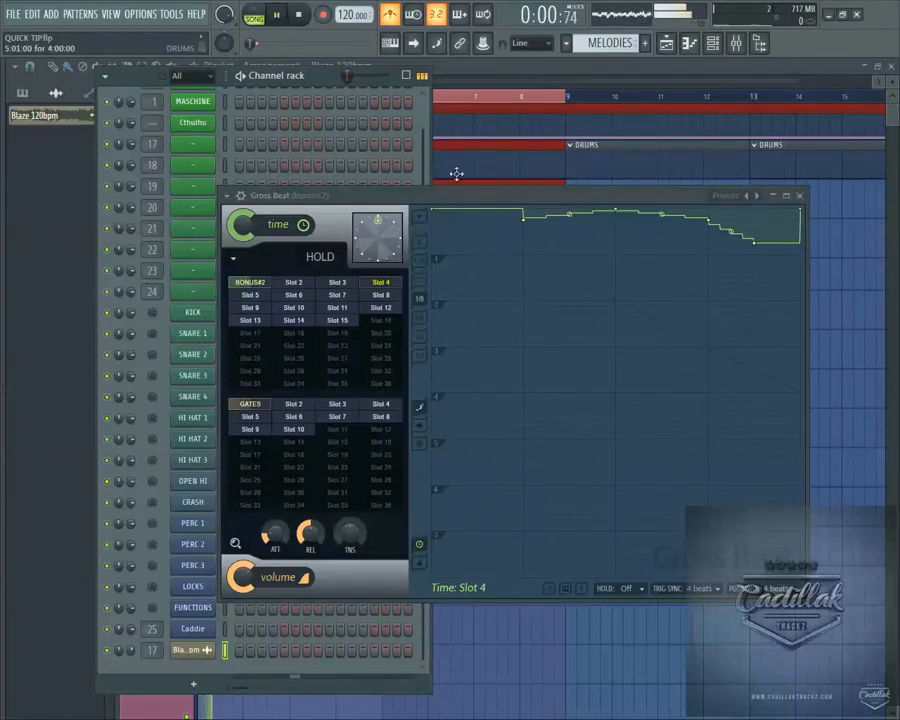
{"action": "key", "text": "space"}
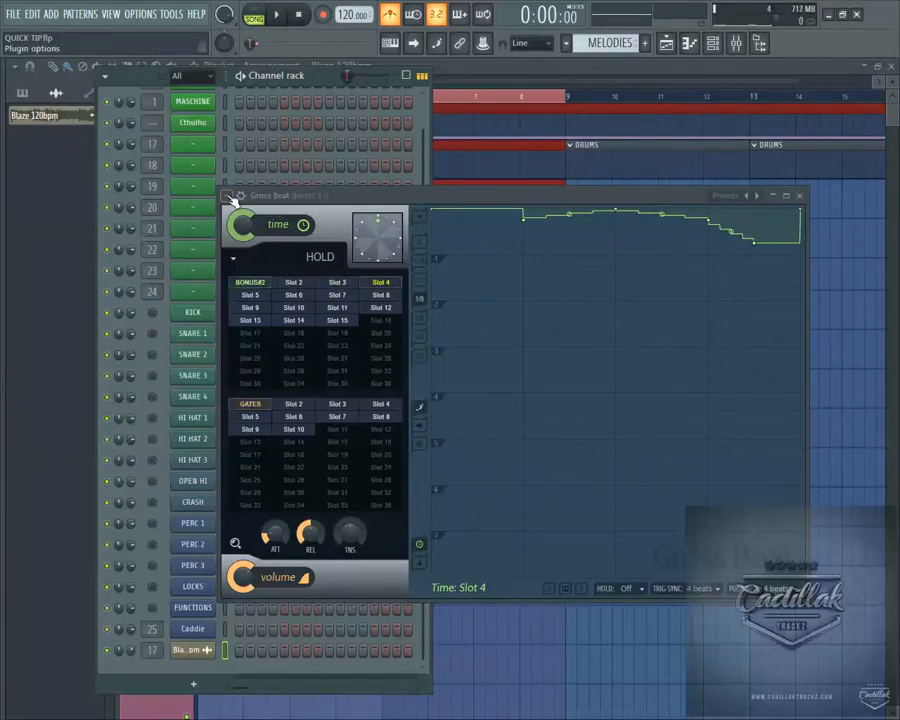
{"action": "left_click", "coordinate": [228, 196]}
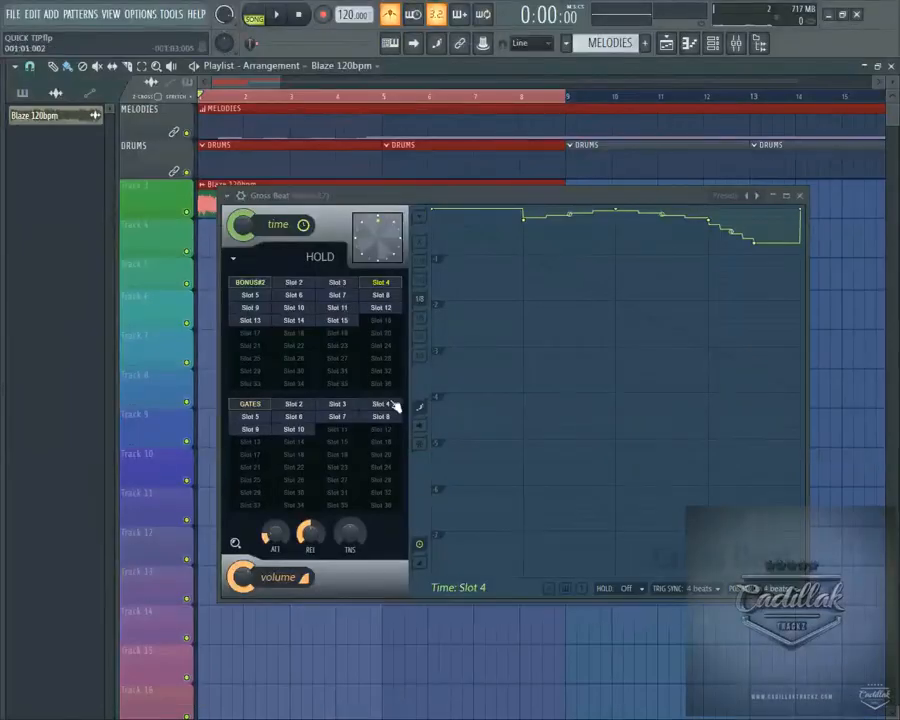
{"action": "key", "text": "space"}
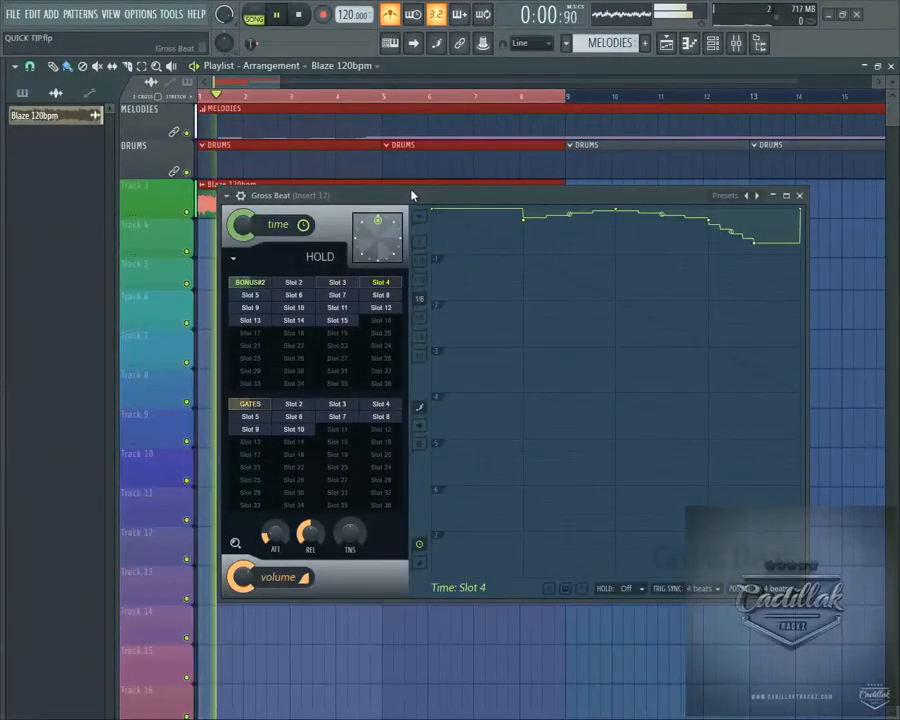
Step: Trigger different Gross Beat time and volume slots during playback, pause the song, and return to the BONUS#2 and GATES slots
{"action": "key", "text": "x"}
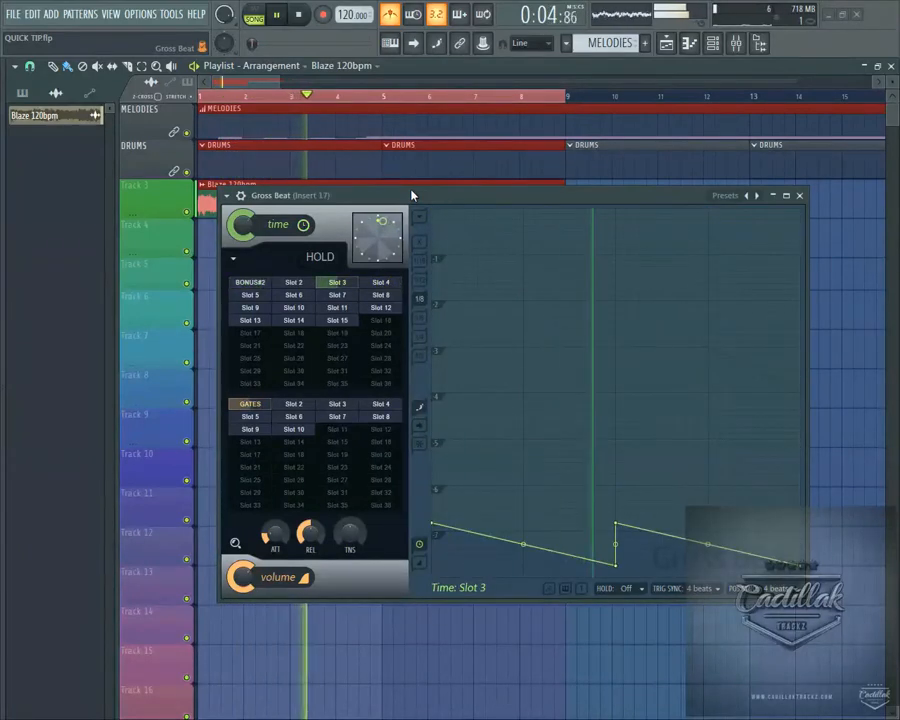
{"action": "key", "text": "r"}
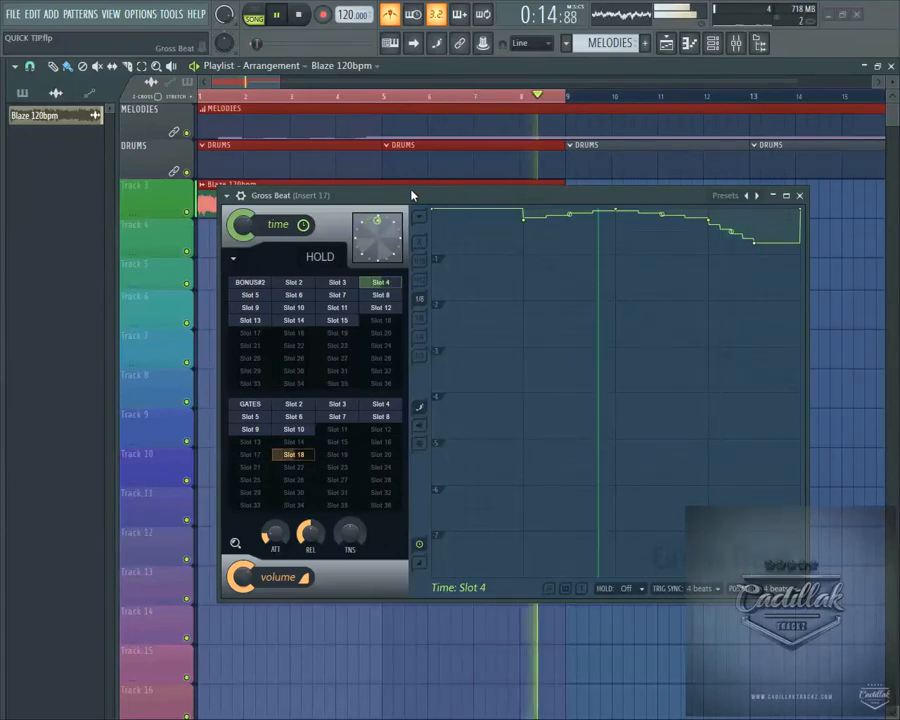
{"action": "key", "text": "space"}
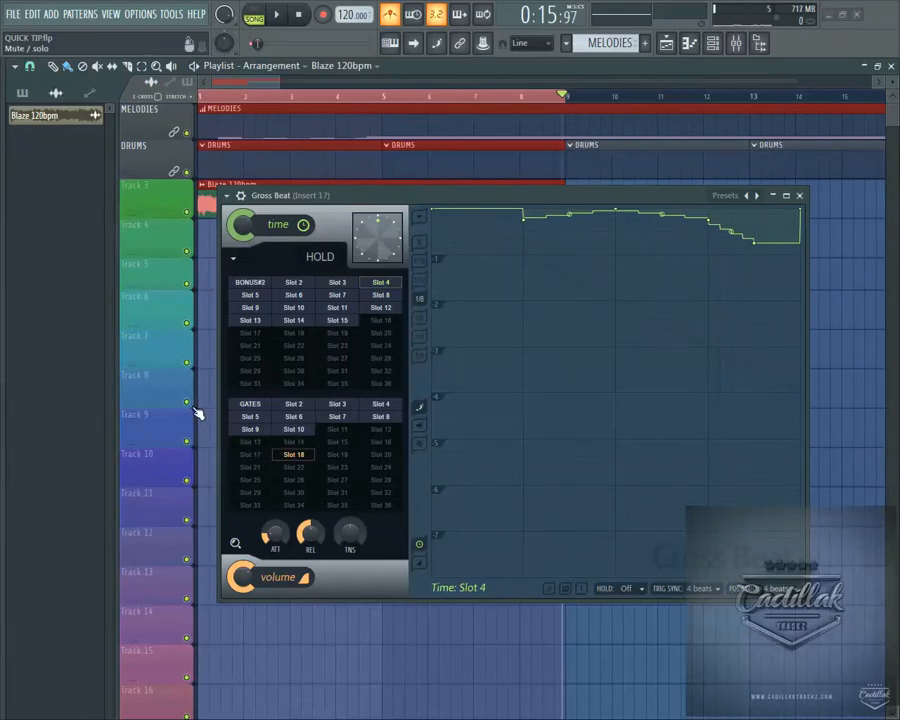
{"action": "key", "text": "z"}
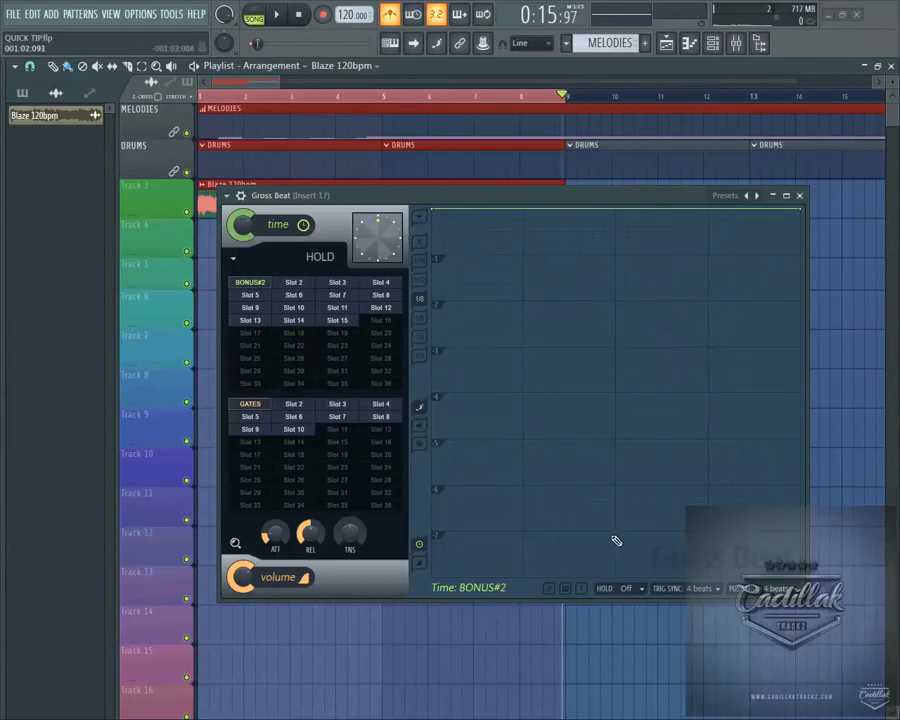
Step: Set the trigger sync of the BONUS#2 time slot in Gross Beat to Off
{"action": "left_click", "coordinate": [691, 591]}
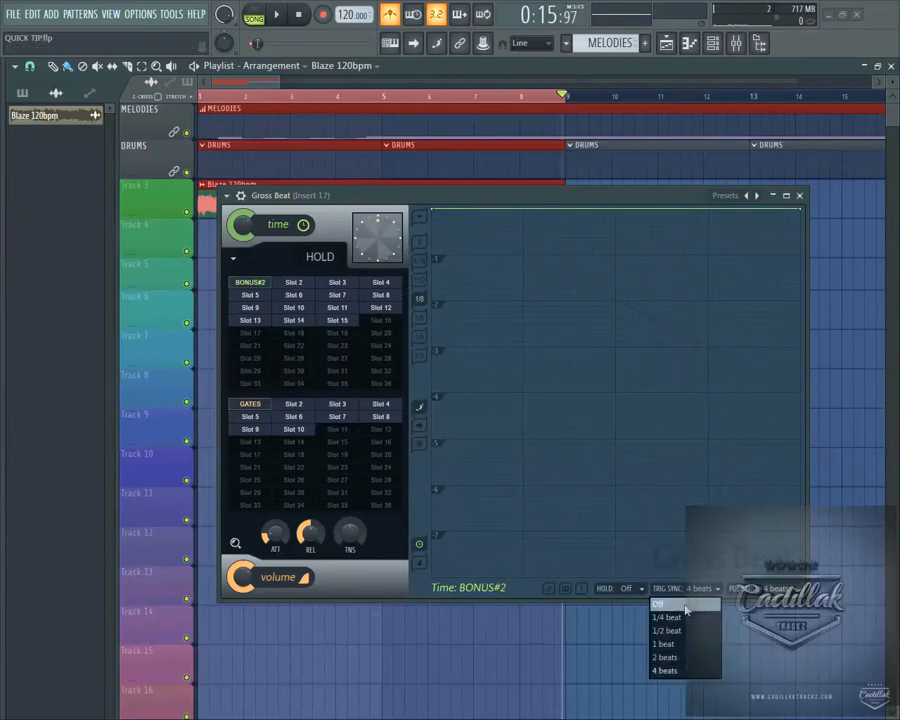
{"action": "left_click", "coordinate": [686, 606]}
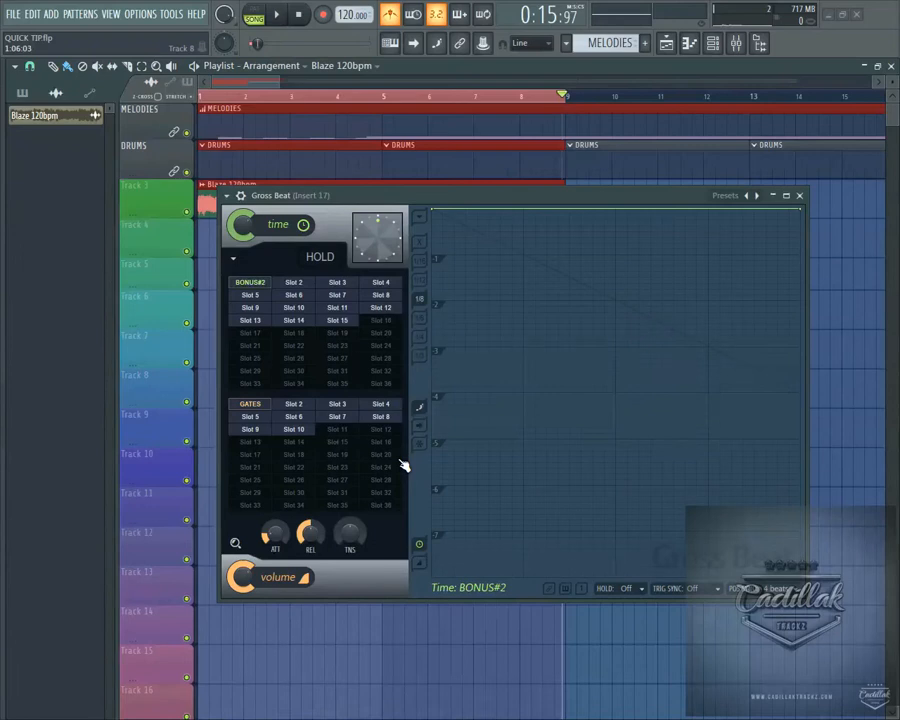
{"action": "left_click", "coordinate": [684, 590]}
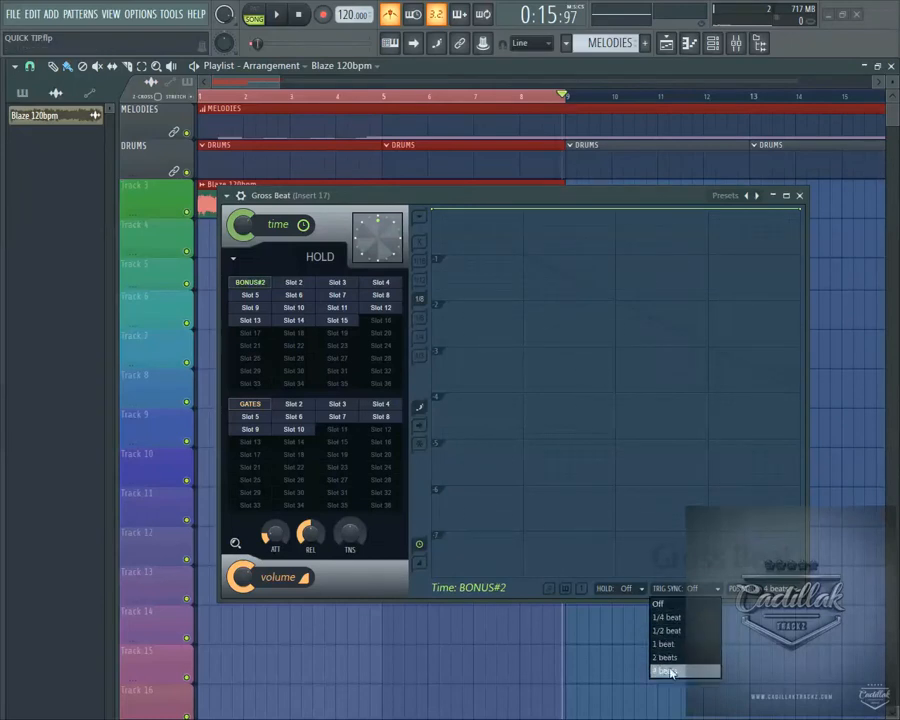
{"action": "left_click", "coordinate": [688, 605]}
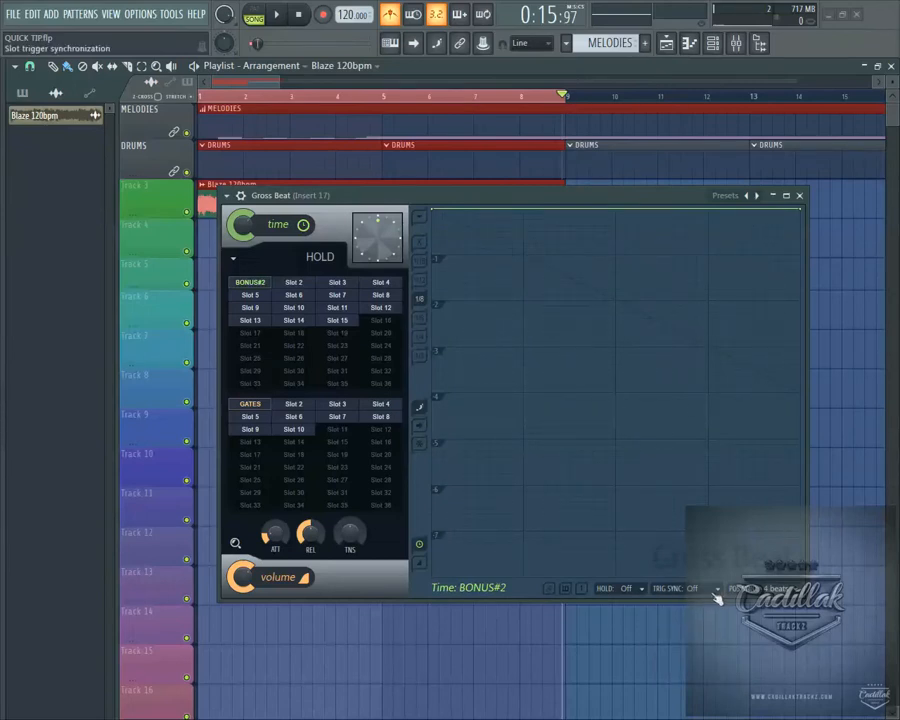
Step: Set the trigger sync to Off for time slots Slot 2, Slot 3 and Slot 4
{"action": "left_click", "coordinate": [292, 284]}
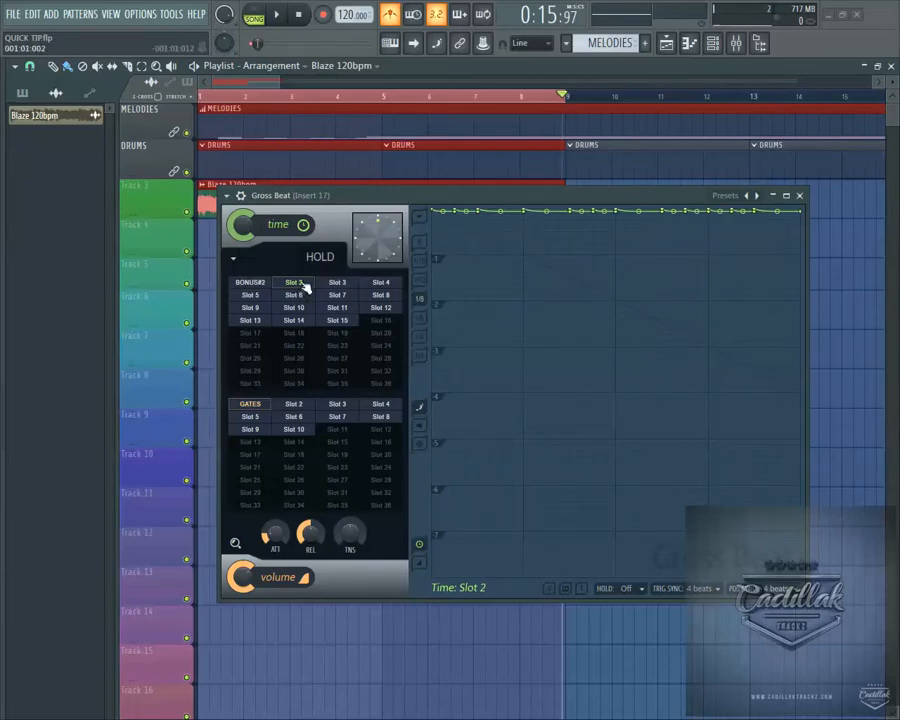
{"action": "left_click", "coordinate": [685, 588]}
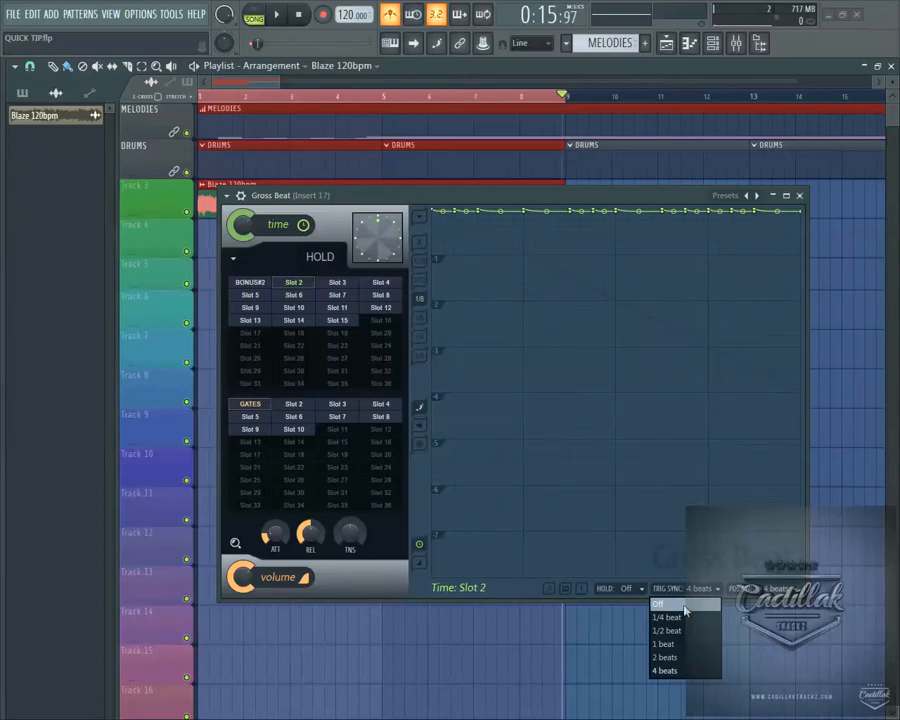
{"action": "left_click", "coordinate": [685, 605]}
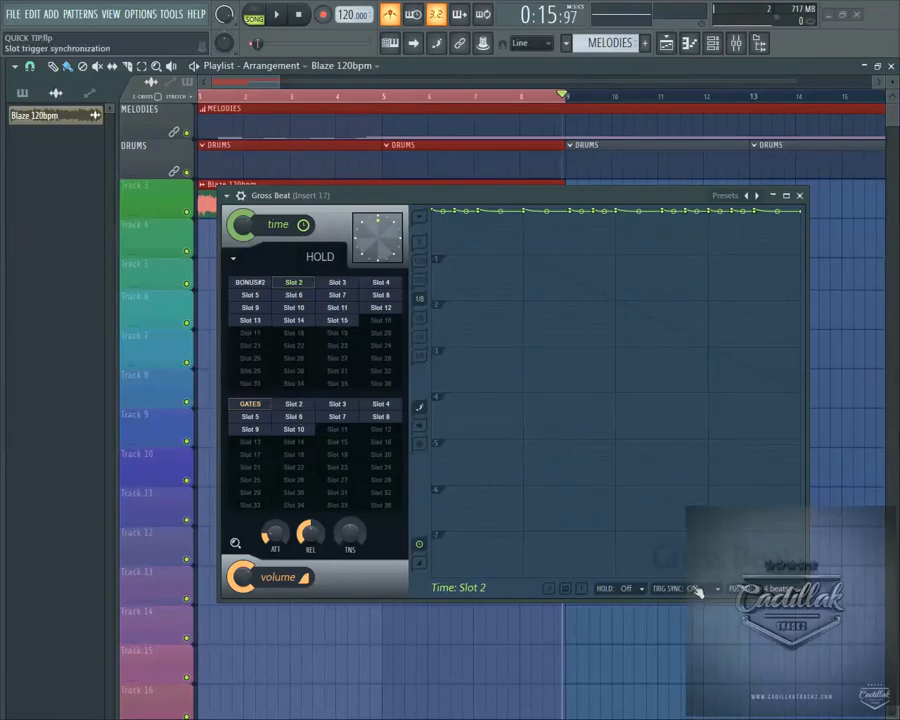
{"action": "left_click", "coordinate": [339, 285]}
{"action": "left_click", "coordinate": [685, 589]}
{"action": "left_click", "coordinate": [674, 600]}
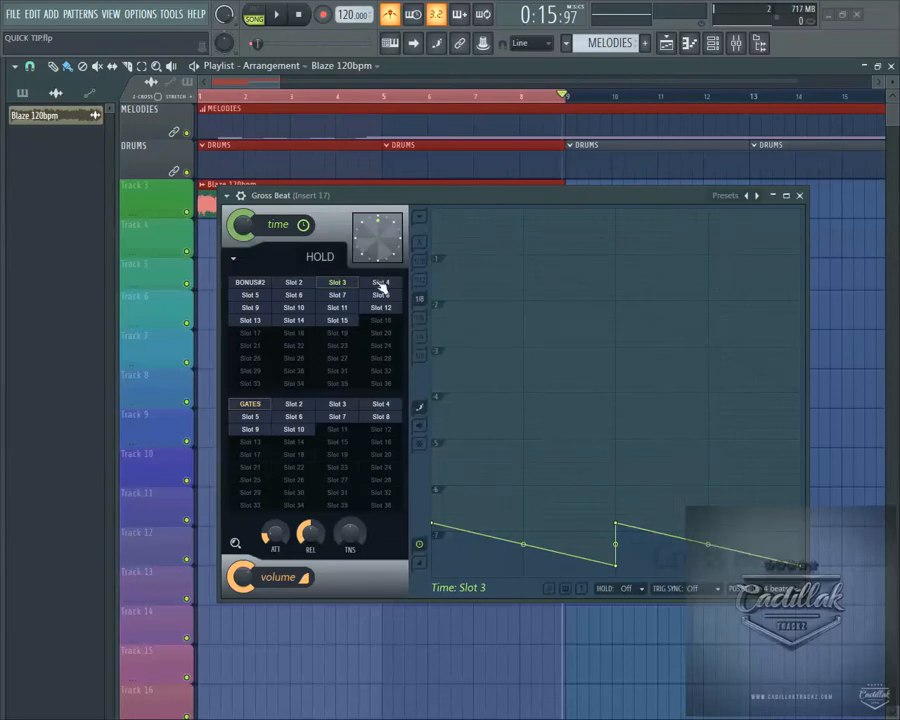
{"action": "left_click", "coordinate": [381, 287]}
{"action": "left_click", "coordinate": [685, 589]}
{"action": "left_click", "coordinate": [672, 601]}
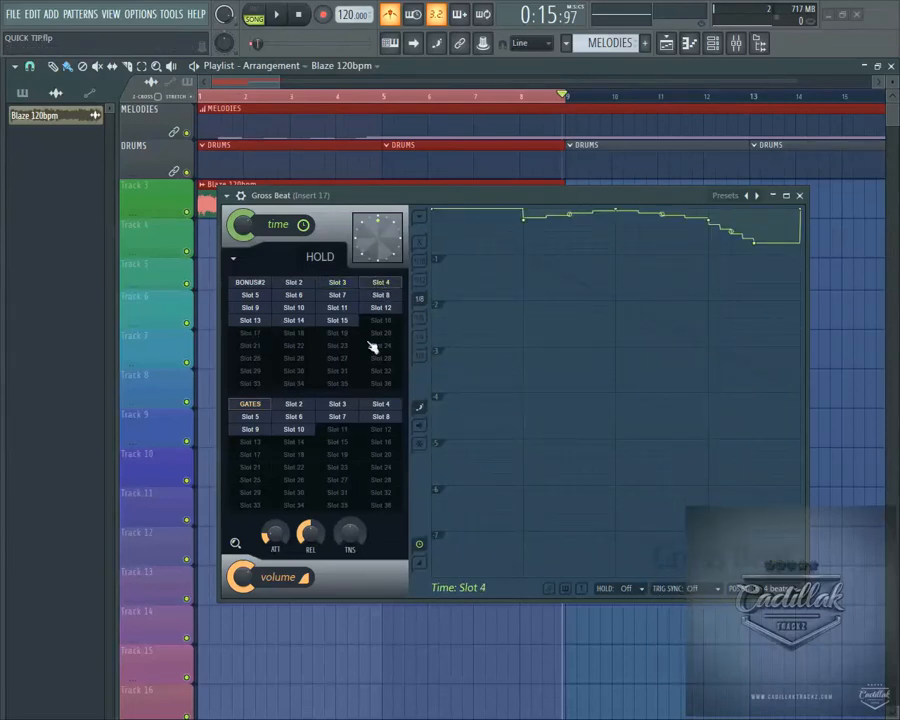
Step: Select the BONUS#2 time slot again and review its available trigger sync options
{"action": "left_click", "coordinate": [255, 284]}
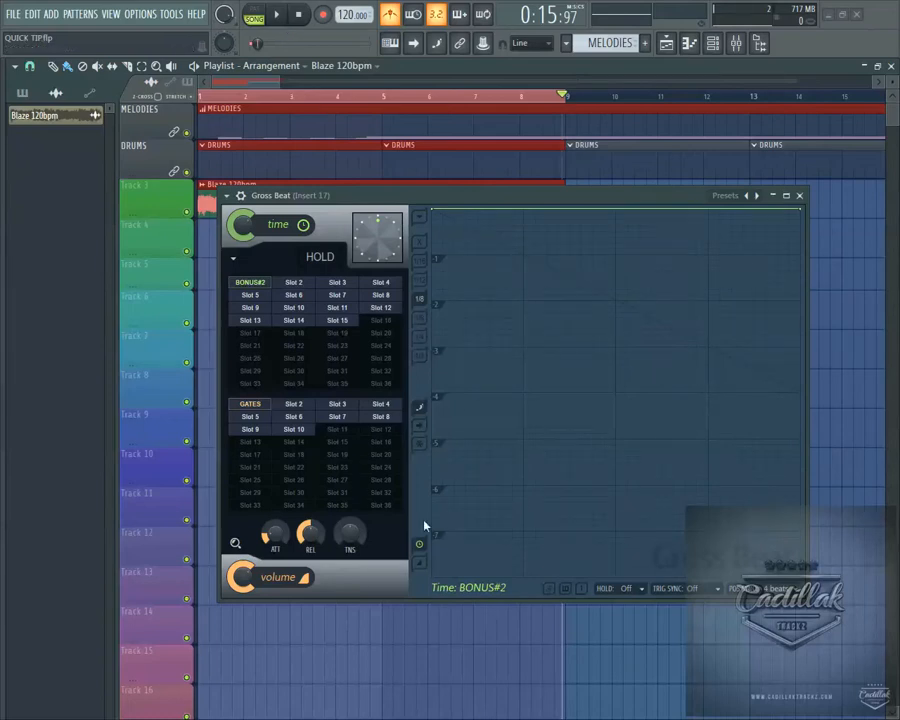
{"action": "left_click", "coordinate": [712, 591]}
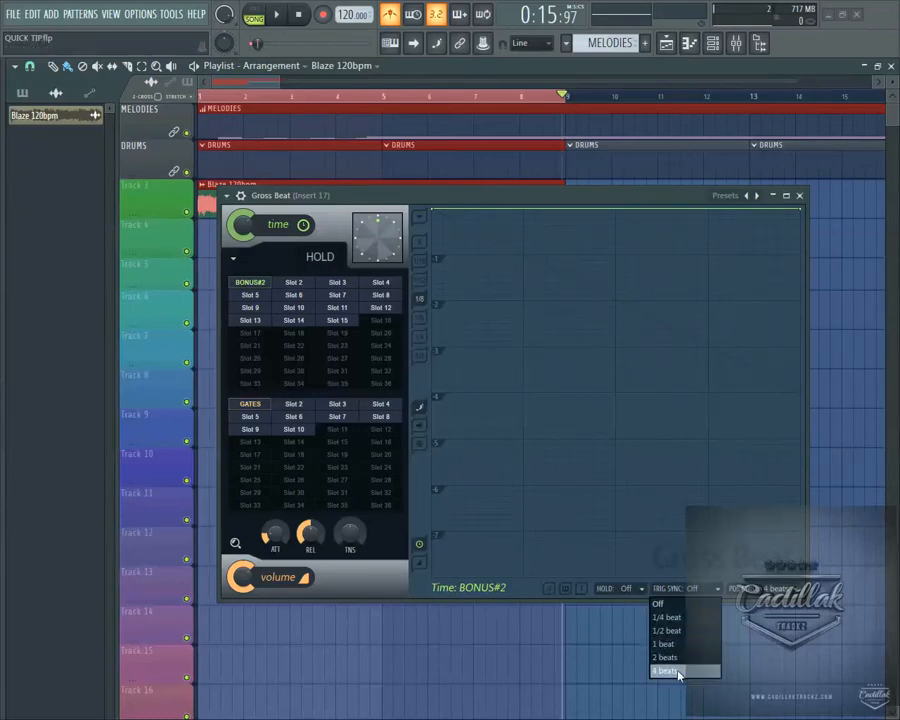
{"action": "left_click", "coordinate": [502, 194]}
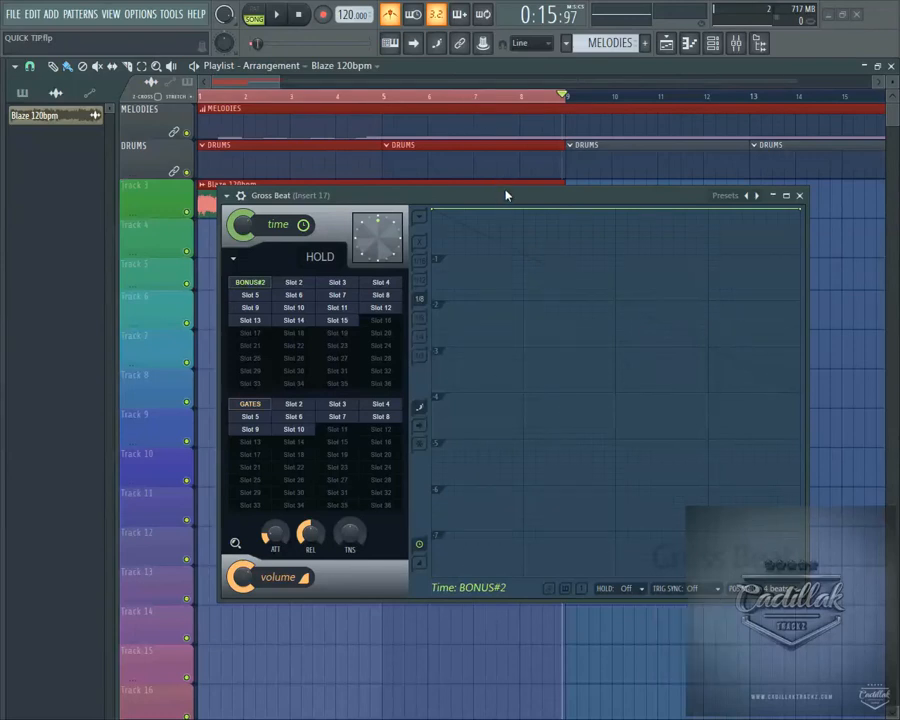
Step: Audition the song from the start while triggering Gross Beat time slots such as Slot 2, and pause playback
{"action": "left_click", "coordinate": [299, 15]}
{"action": "left_click", "coordinate": [277, 15]}
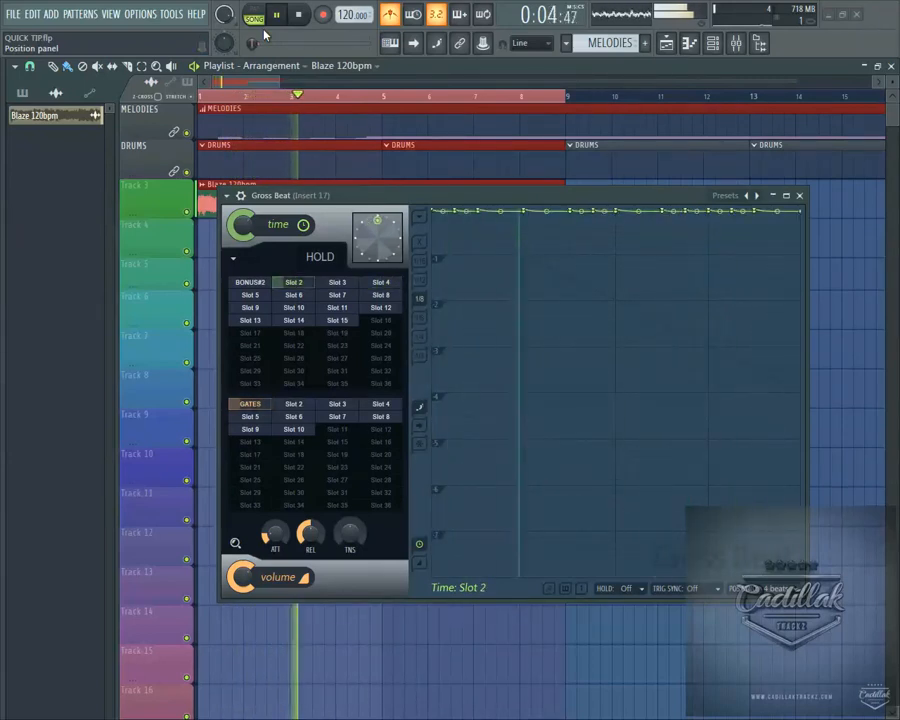
{"action": "key", "text": "space"}
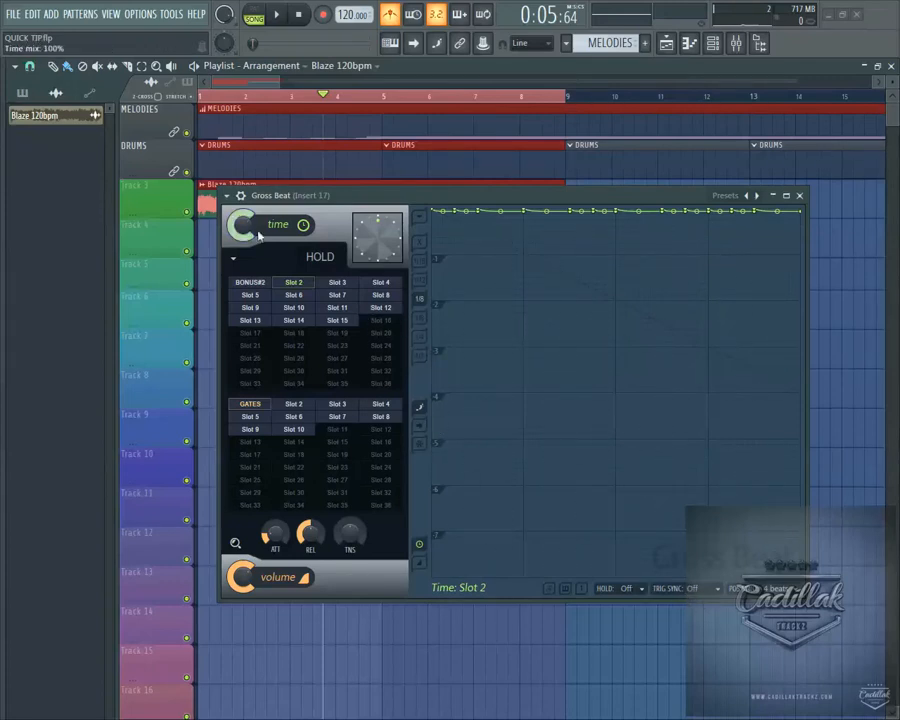
Step: Cycle through the BONUS#2, Slot 2, Slot 3 and Slot 4 time envelopes, finishing on BONUS#2
{"action": "left_click", "coordinate": [258, 284]}
{"action": "left_click", "coordinate": [287, 285]}
{"action": "left_click", "coordinate": [332, 285]}
{"action": "left_click", "coordinate": [376, 286]}
{"action": "left_click", "coordinate": [261, 285]}
{"action": "left_click", "coordinate": [293, 288]}
{"action": "left_click", "coordinate": [320, 290]}
{"action": "left_click", "coordinate": [248, 285]}
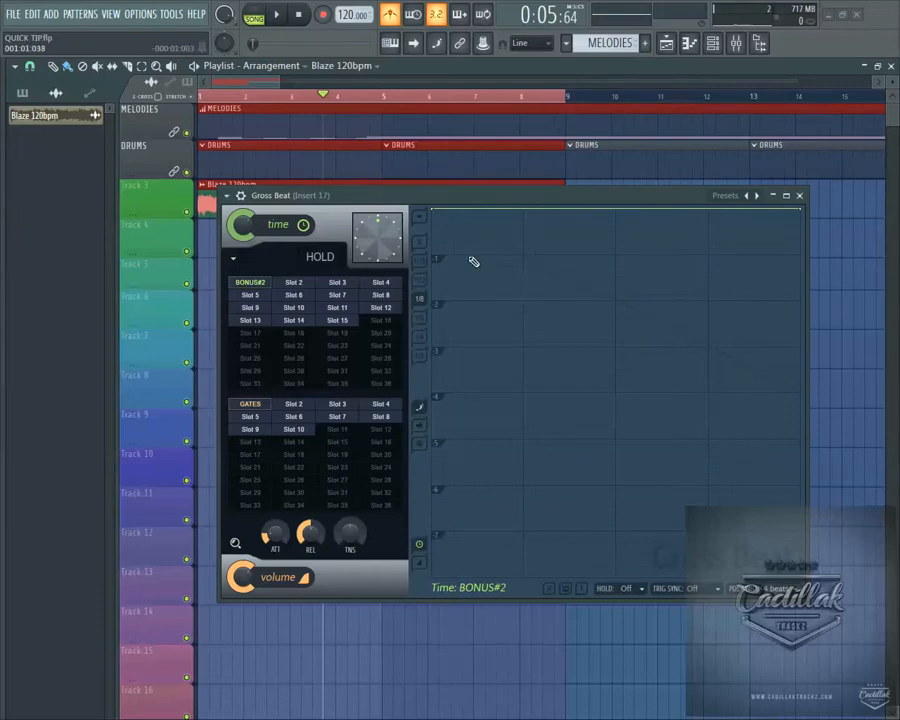
Step: Move Gross Beat to uncover the Blaze 120bpm clip and review the trigger sync choices for BONUS#2
{"action": "left_click_drag", "start_coordinate": [410, 201], "coordinate": [412, 237]}
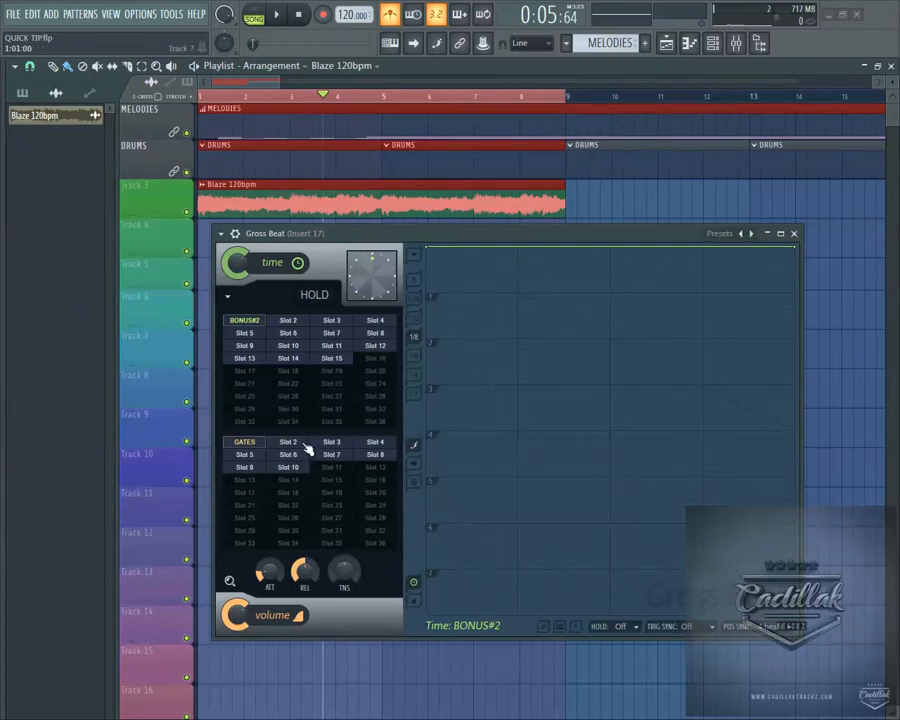
{"action": "left_click", "coordinate": [690, 626]}
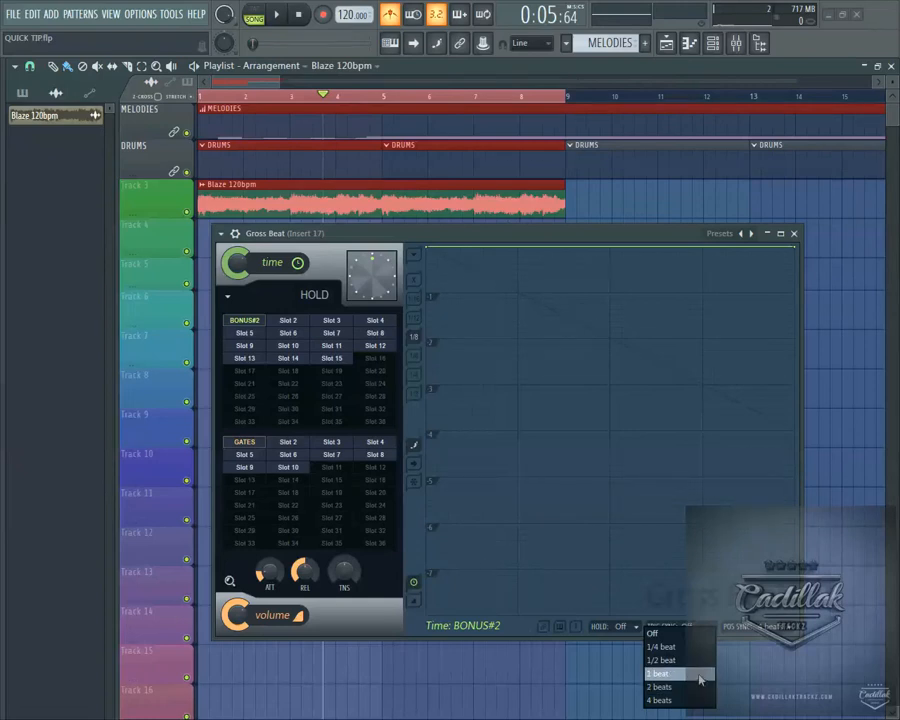
{"action": "left_click", "coordinate": [572, 242]}
{"action": "left_click_drag", "start_coordinate": [528, 241], "coordinate": [554, 203]}
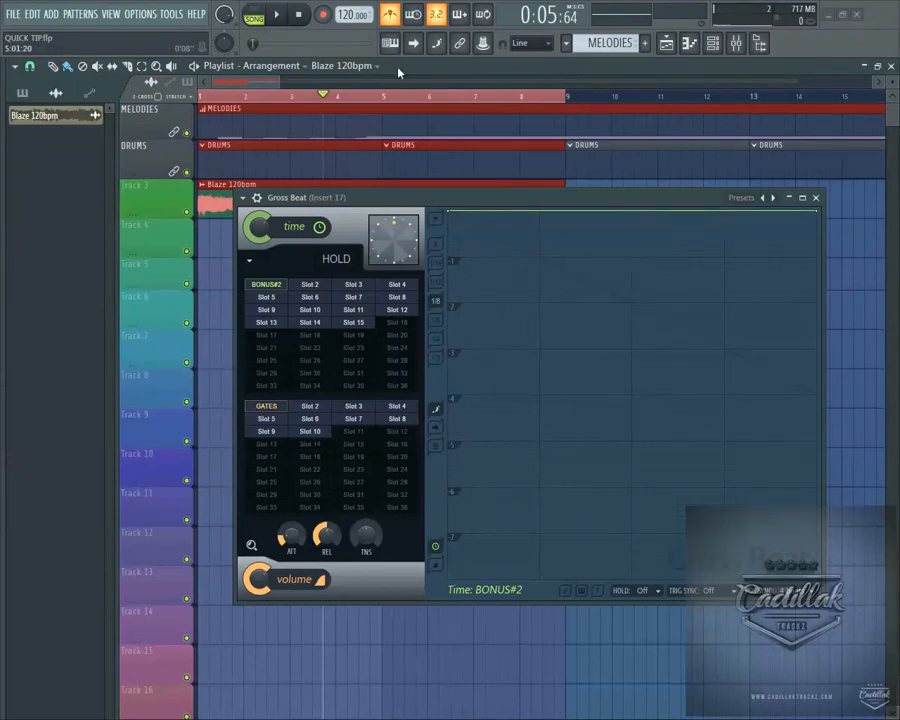
Step: Rewind the song, place Gross Beat below the Blaze 120bpm clip, and arm recording, cancelling the first count-in
{"action": "left_click", "coordinate": [302, 14]}
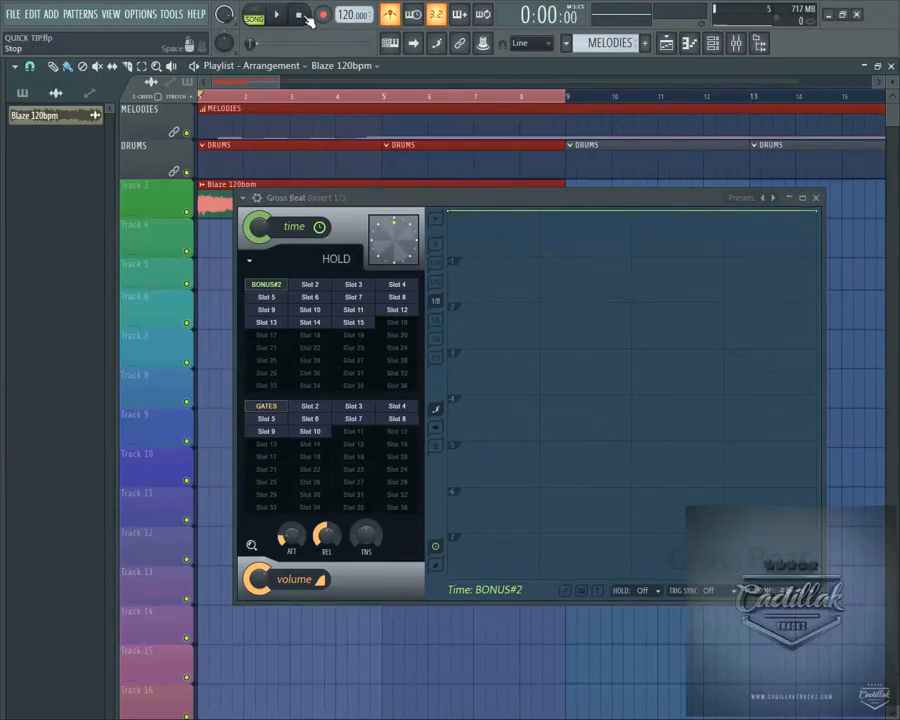
{"action": "left_click_drag", "start_coordinate": [408, 207], "coordinate": [369, 258]}
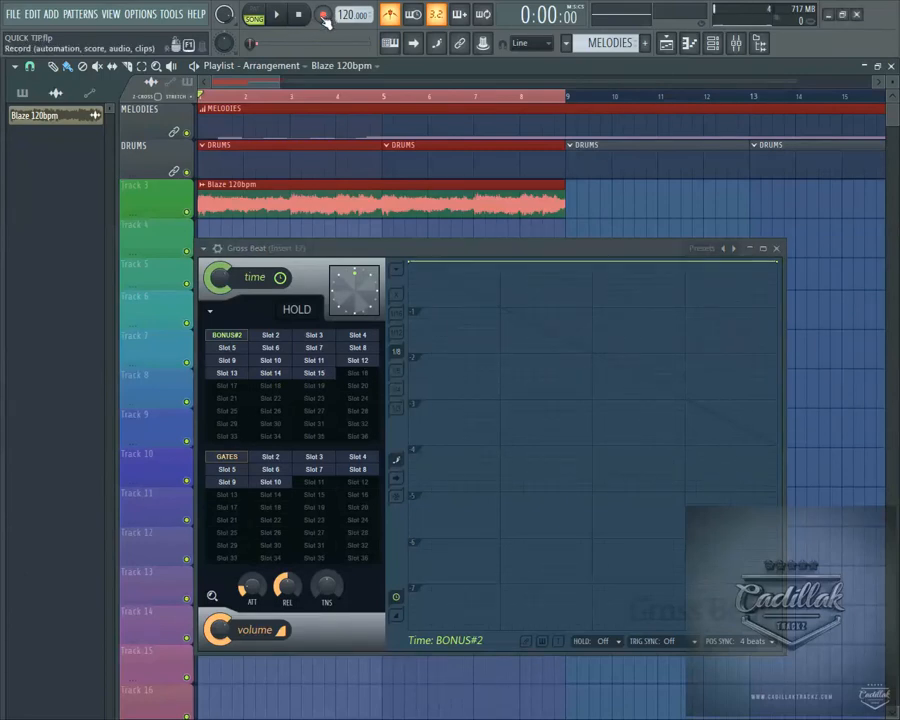
{"action": "left_click", "coordinate": [279, 13]}
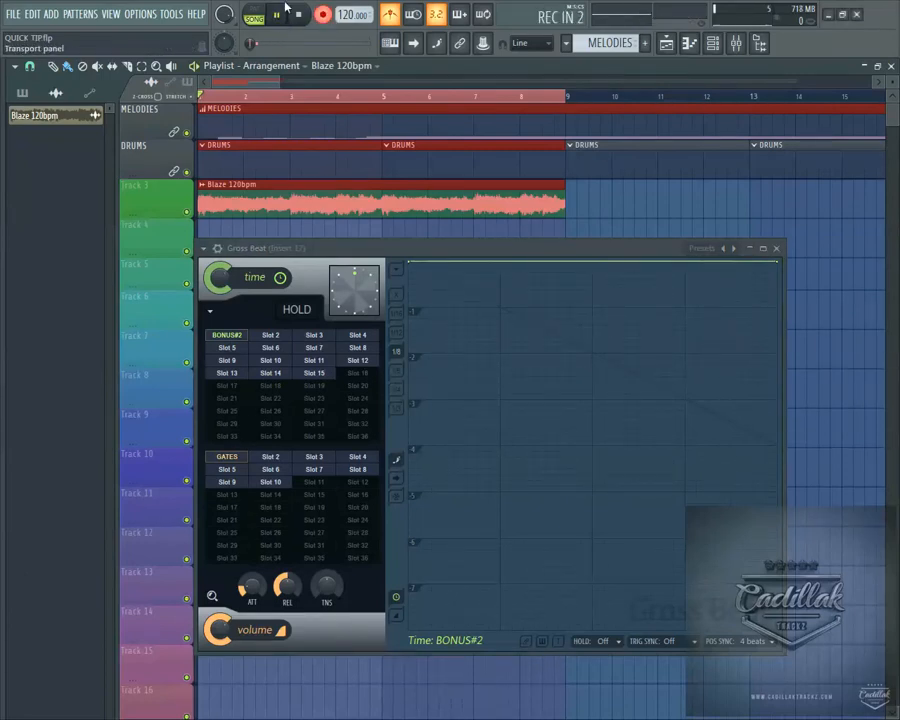
{"action": "left_click", "coordinate": [283, 11]}
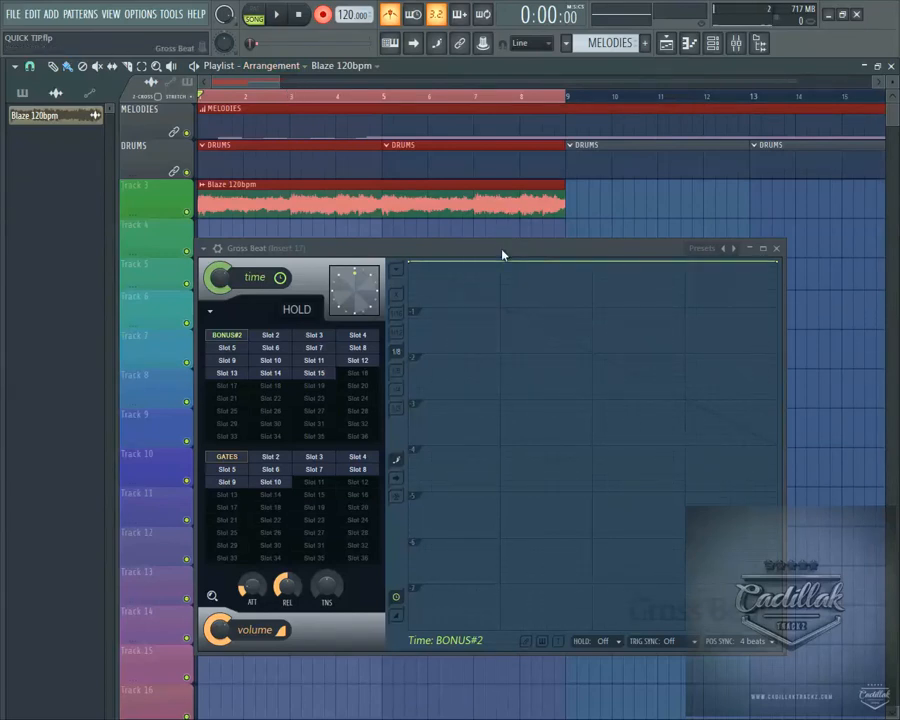
Step: Record the song from the start while triggering Gross Beat time slots, and stop near bar 5
{"action": "left_click", "coordinate": [278, 15]}
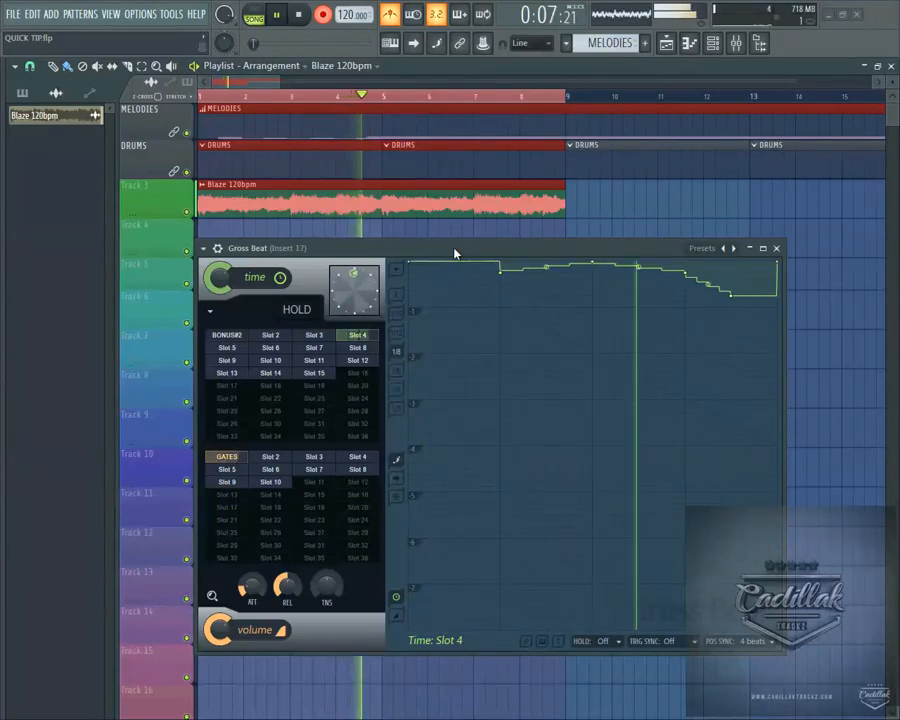
{"action": "key", "text": "space"}
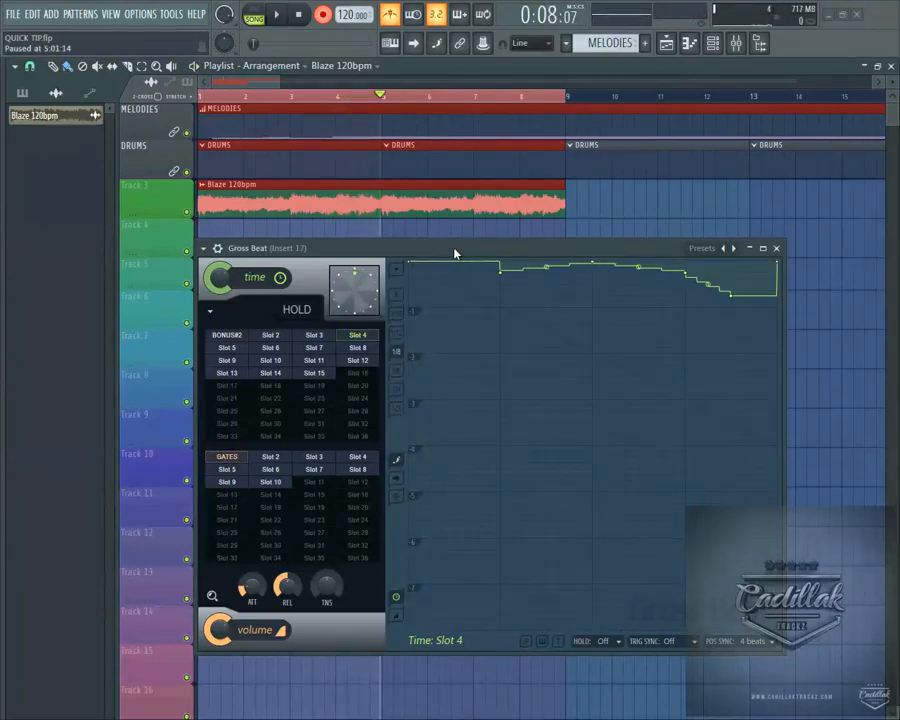
{"action": "left_click", "coordinate": [296, 14]}
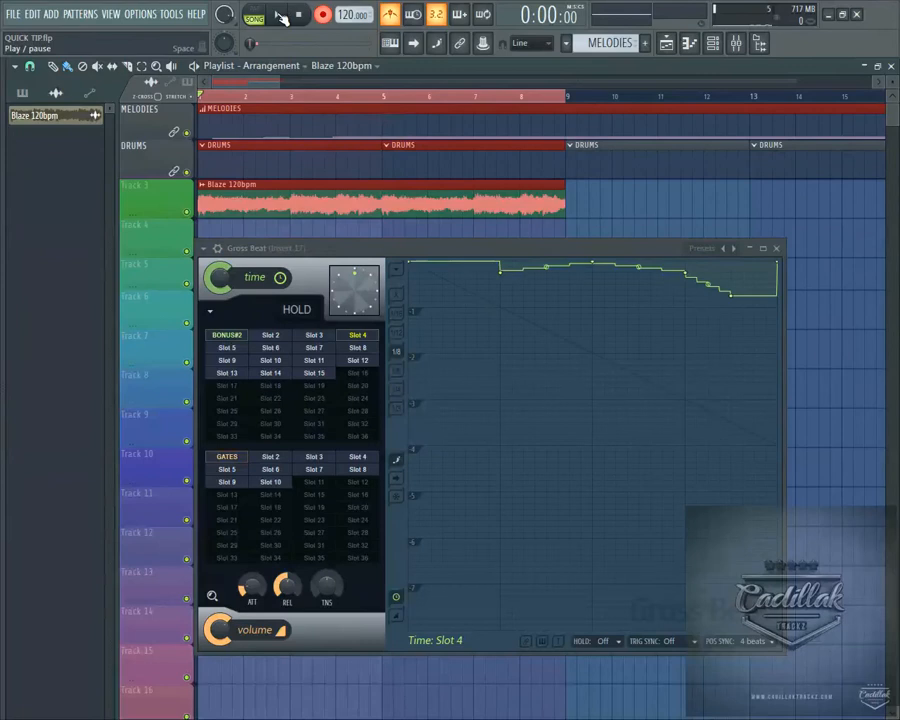
Step: Play back the recorded Gross Beat slot changes from the start with recording disarmed, and stop the song
{"action": "left_click", "coordinate": [285, 16]}
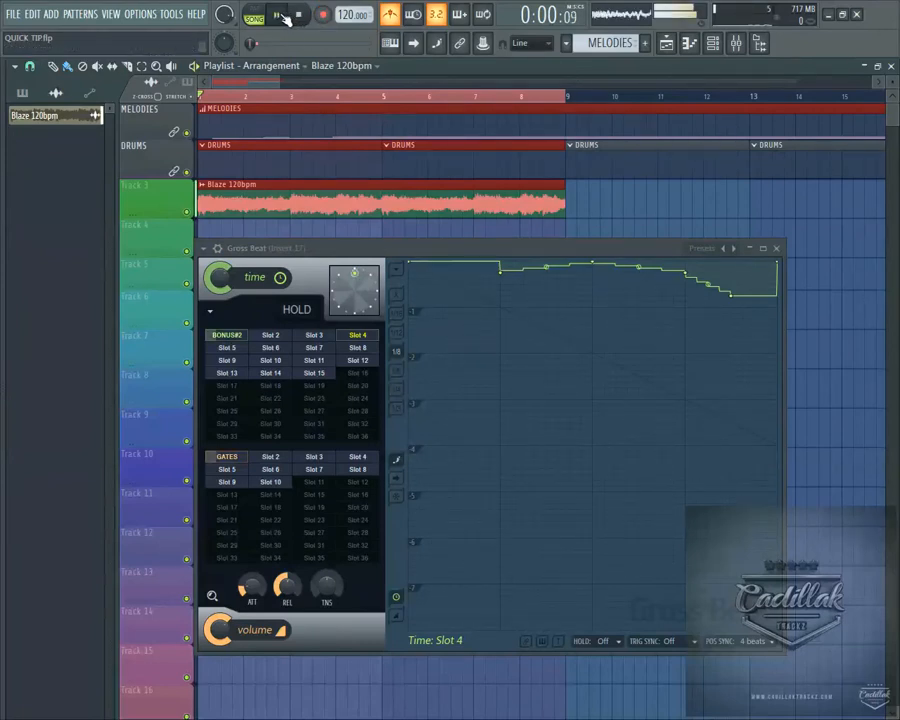
{"action": "left_click", "coordinate": [314, 336]}
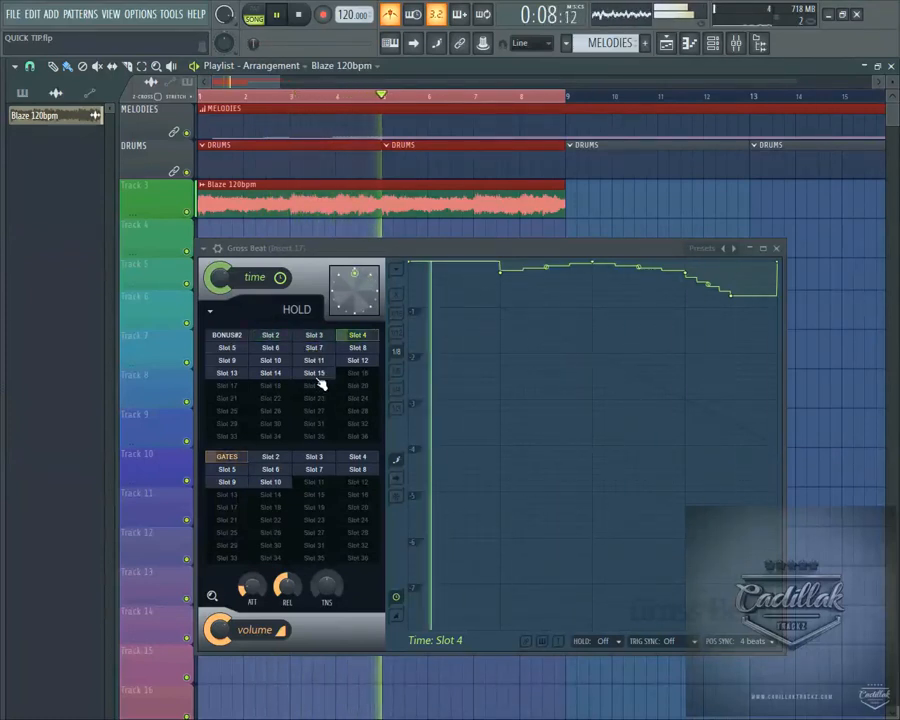
{"action": "left_click", "coordinate": [299, 15]}
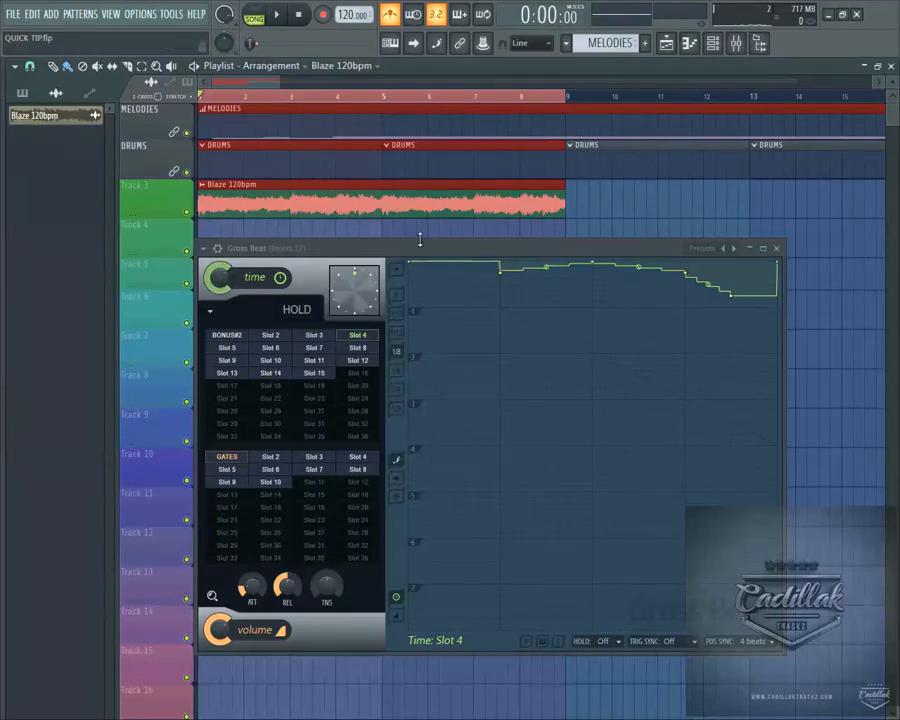
{"action": "left_click", "coordinate": [203, 248]}
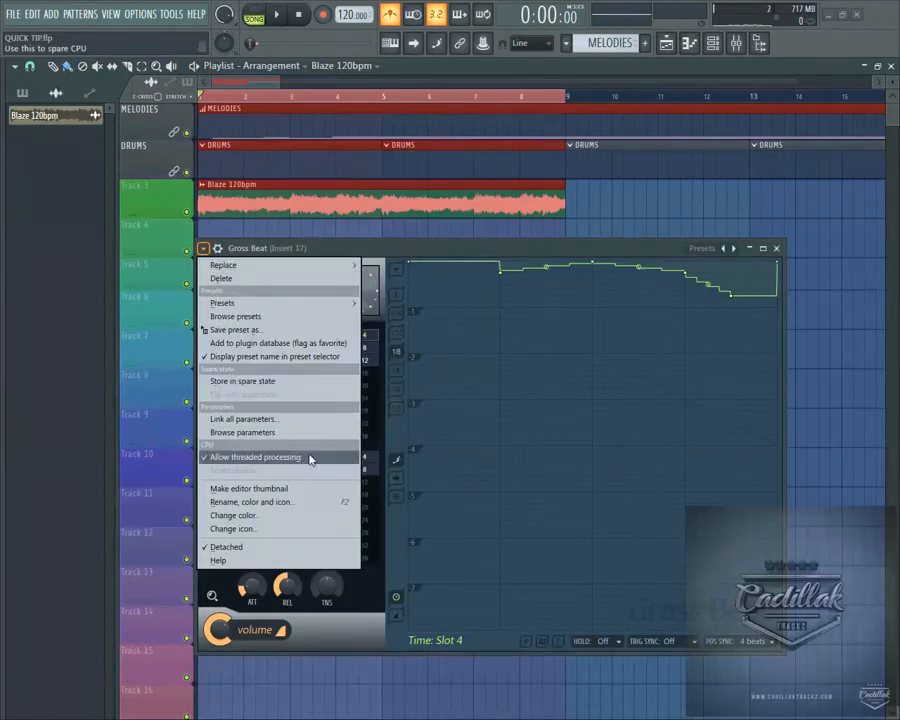
{"action": "left_click", "coordinate": [391, 264]}
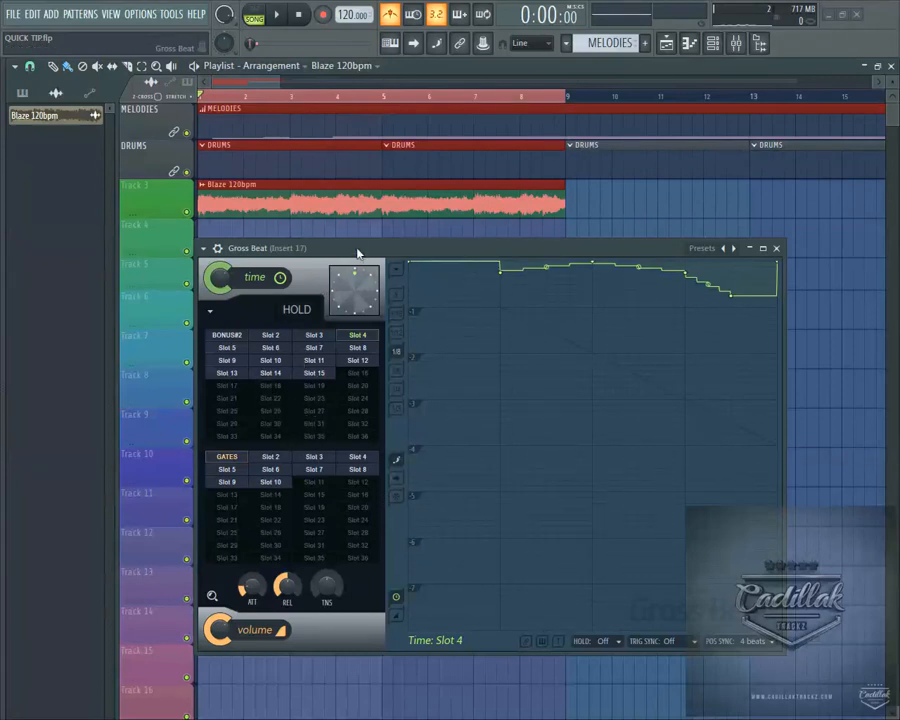
{"action": "left_click_drag", "start_coordinate": [344, 249], "coordinate": [362, 262]}
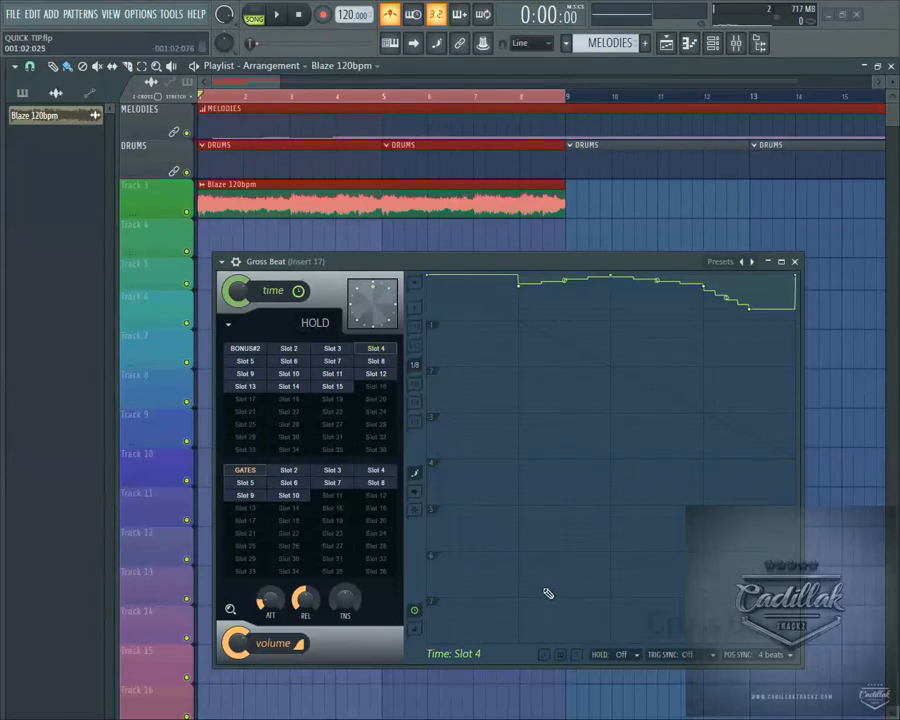
{"action": "left_click_drag", "start_coordinate": [418, 266], "coordinate": [451, 252]}
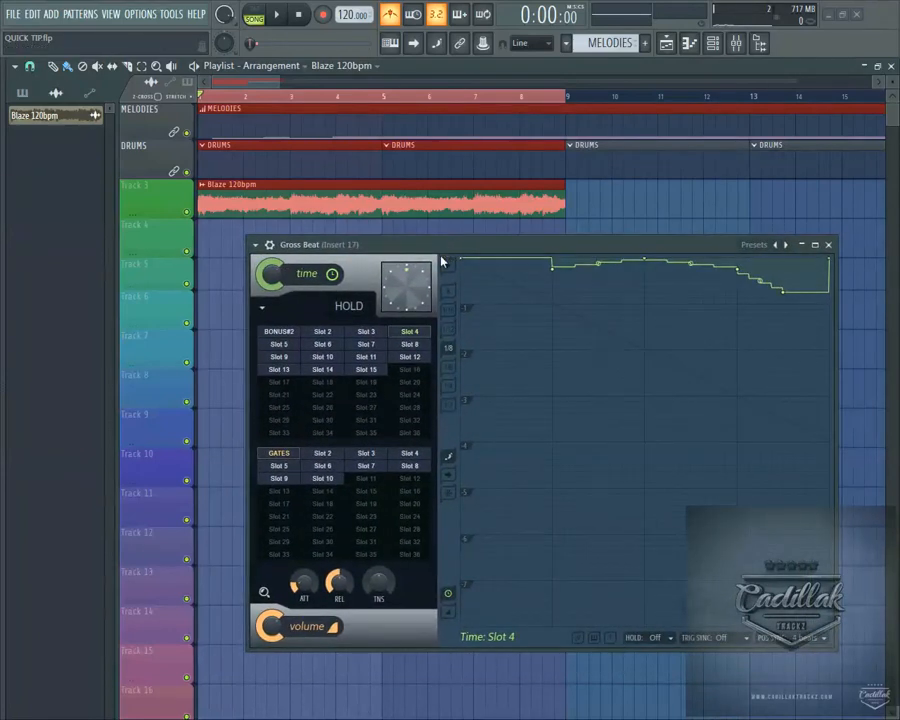
{"action": "key", "text": "alt+Tab"}
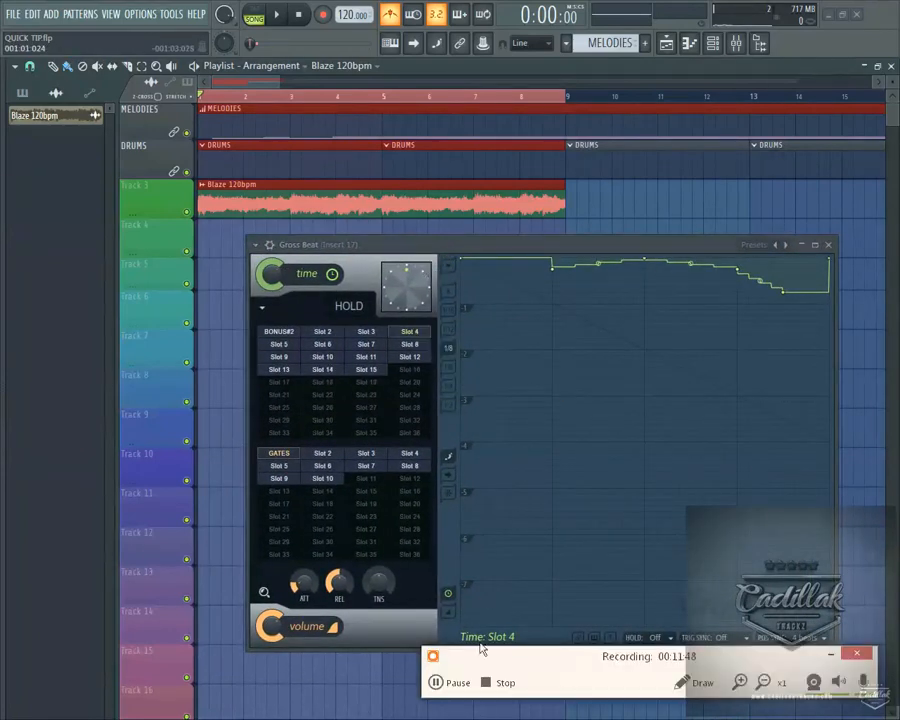